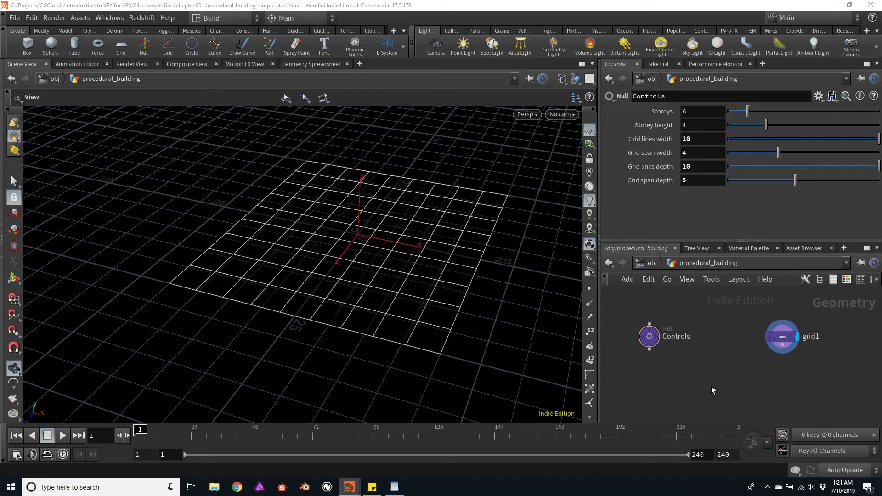
Select grid1 to inspect its Size, Rows and Columns ch() expressions reading the Controls null
mouse_move(648, 340)
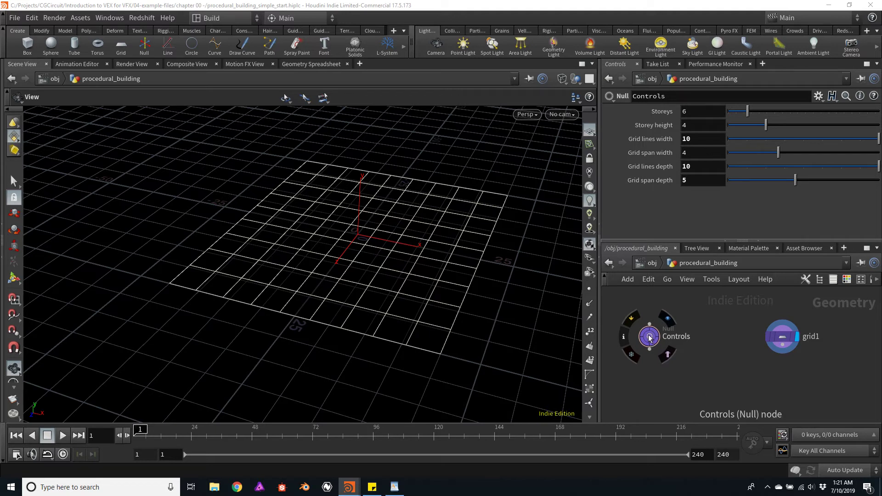
left_click(776, 335)
left_click(649, 336)
left_click(768, 336)
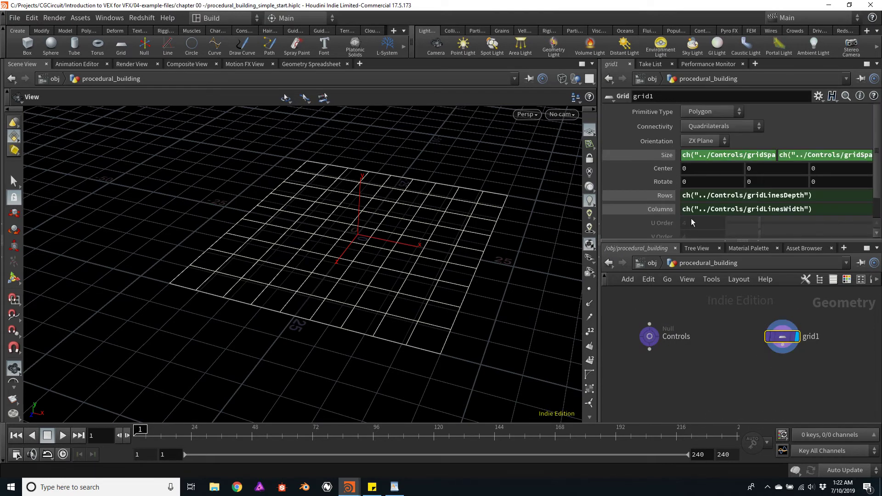
mouse_move(648, 337)
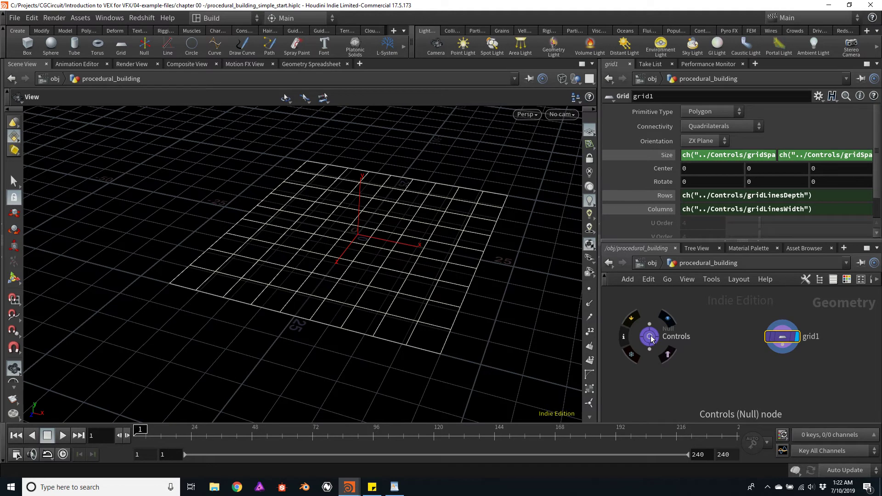
Float the Controls null's parameters in a taller window over the viewport, set Always On Top
right_click(651, 339)
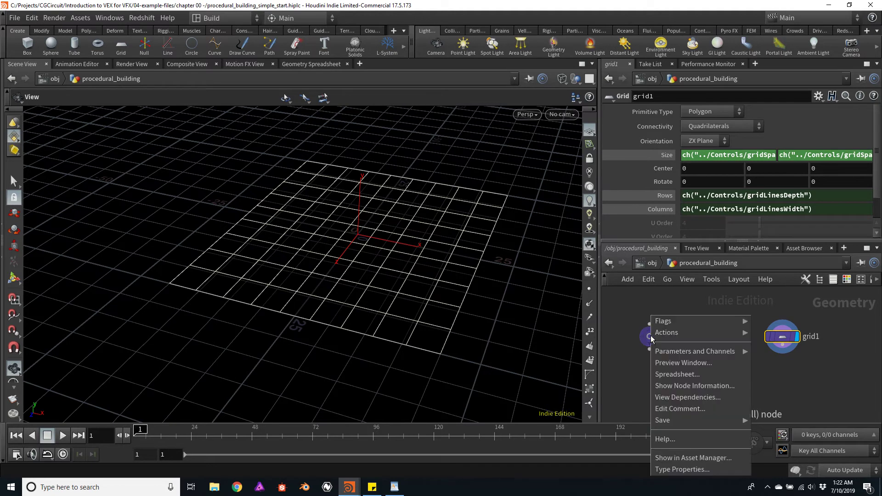
mouse_move(672, 355)
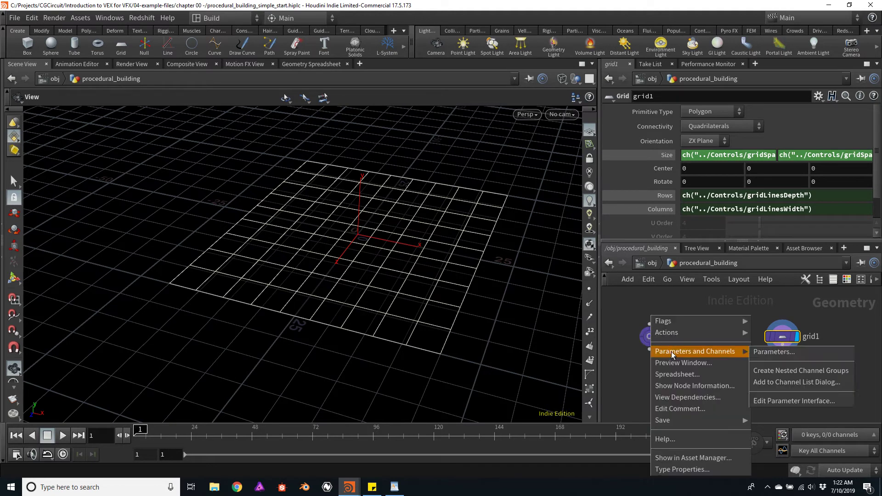
left_click(775, 353)
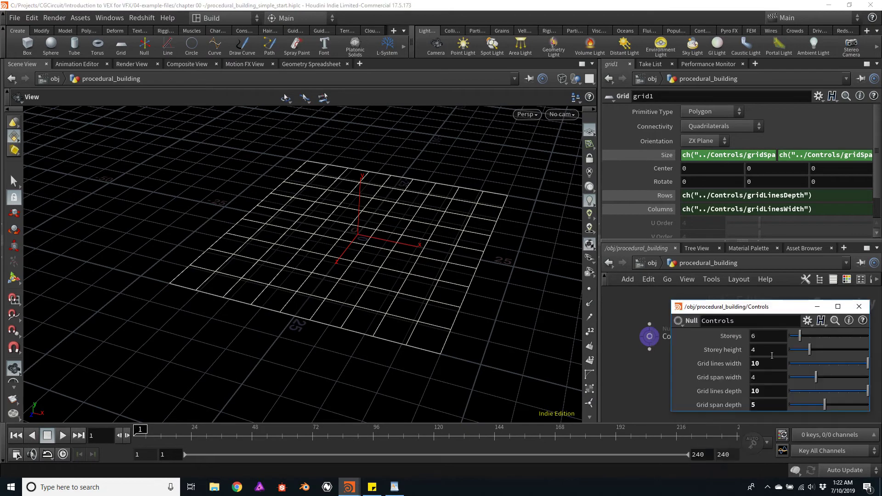
left_click_drag(774, 308, 128, 120)
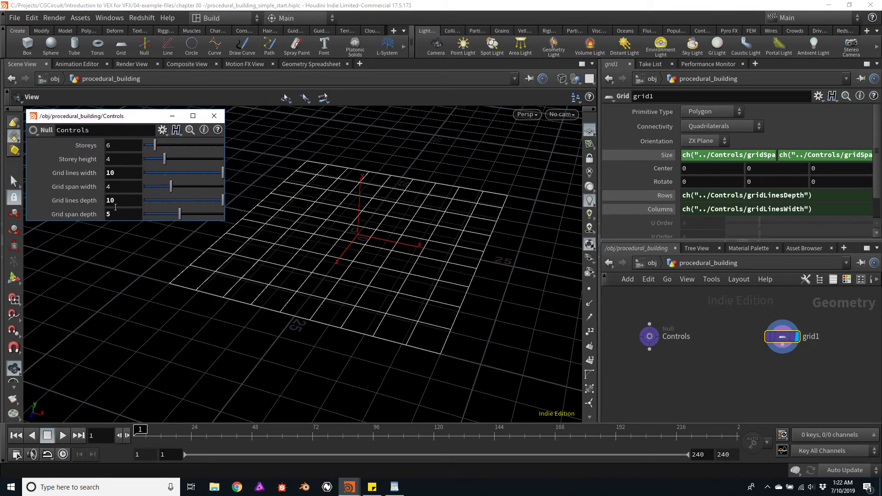
left_click_drag(115, 222, 122, 255)
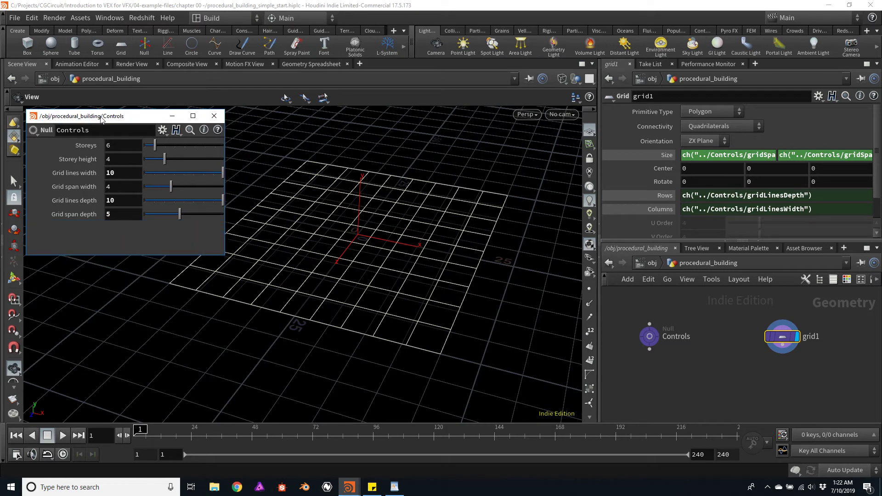
right_click(77, 118)
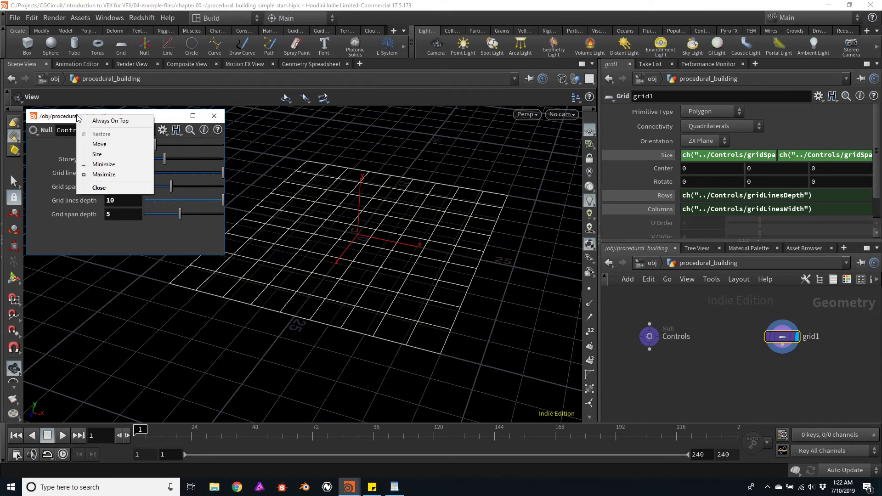
left_click(107, 120)
mouse_move(128, 118)
left_mouse_down()
mouse_move(138, 199)
mouse_move(121, 114)
left_mouse_up()
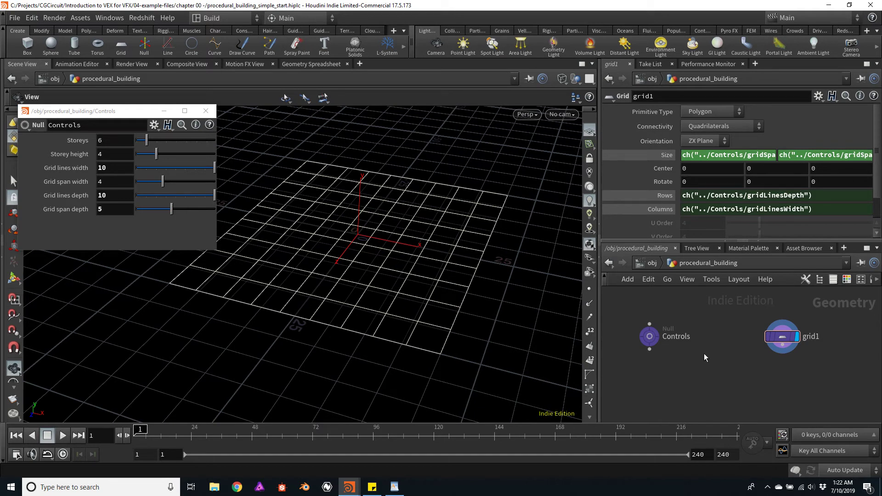
Shift grid1 right and place a new Box node, box1, beside Controls
scroll(758, 349, "down", 2)
left_click_drag(740, 353, 804, 353)
key("Tab")
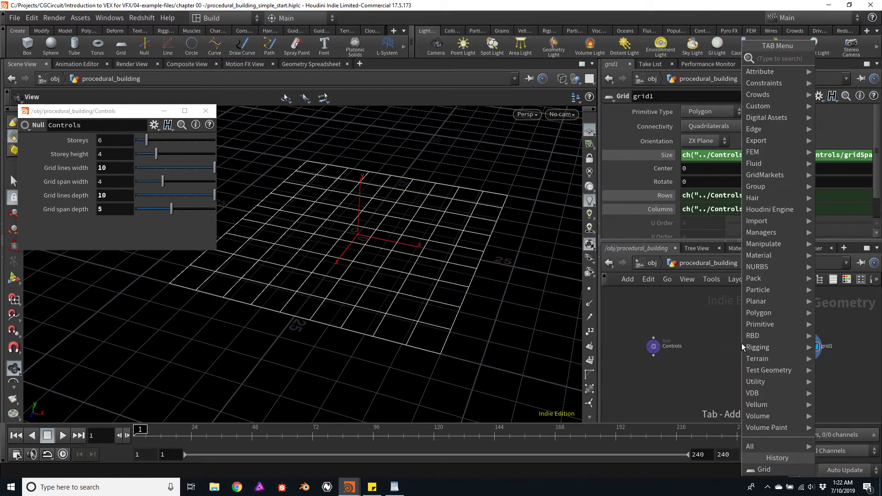
type("b")
key("Return")
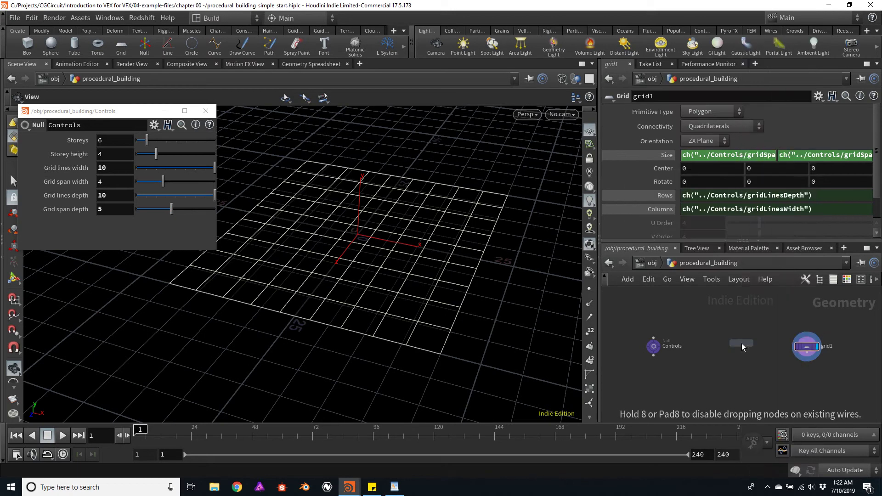
left_click(741, 343)
left_click_drag(741, 345, 720, 350)
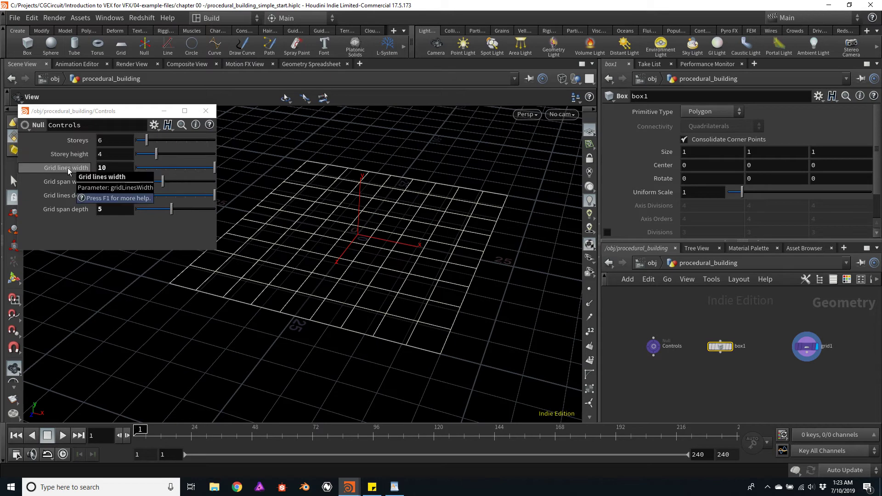
Open the Controls Edit Parameter Interface and move the floating Controls window to the top right
left_click(155, 126)
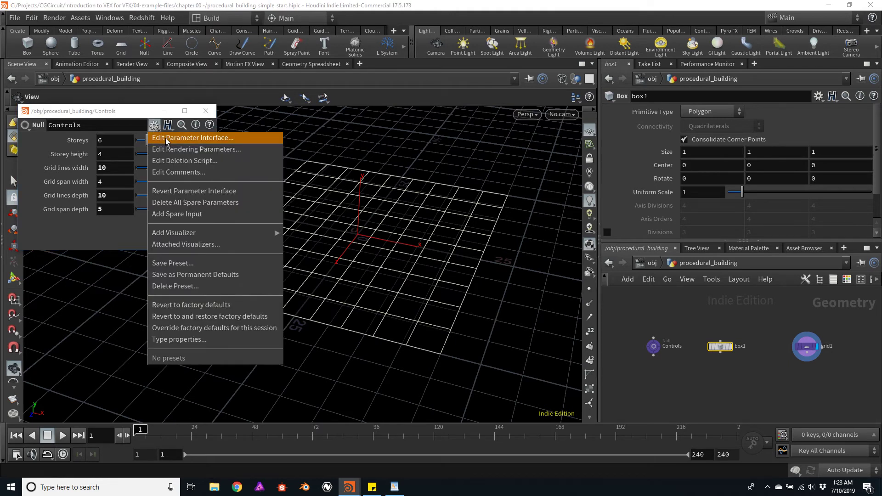
left_click(166, 140)
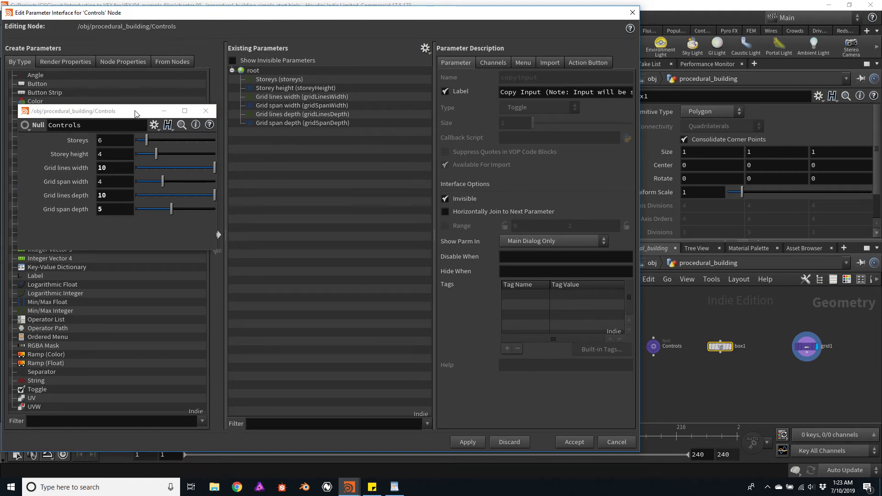
left_click(164, 113)
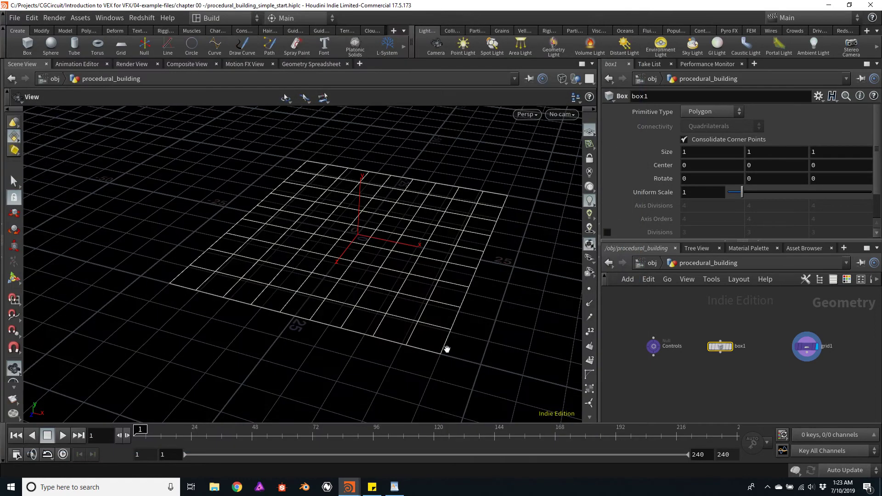
mouse_move(352, 491)
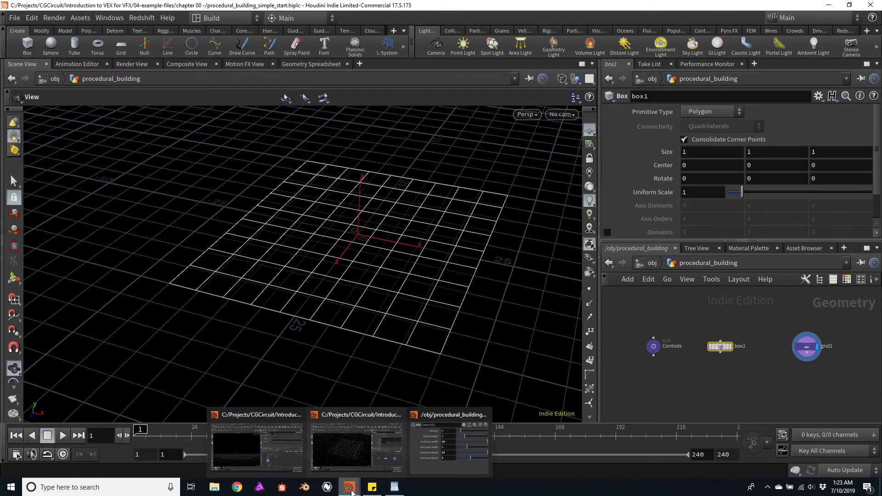
left_click(431, 468)
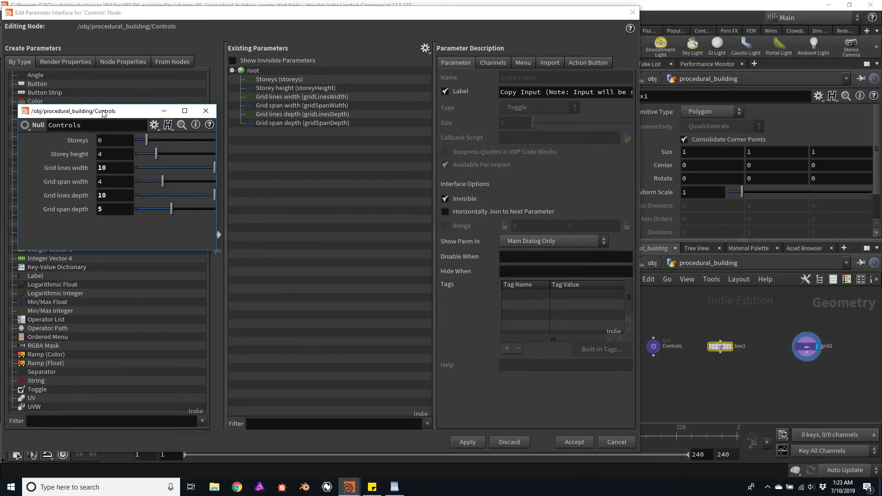
left_click_drag(103, 114, 729, 14)
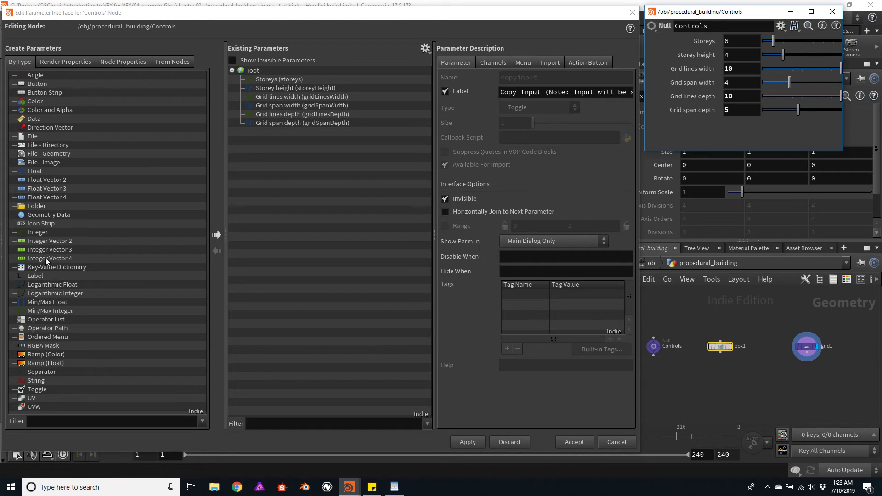
Add a Float parameter labelled 'Column height' and accept it
left_click(38, 174)
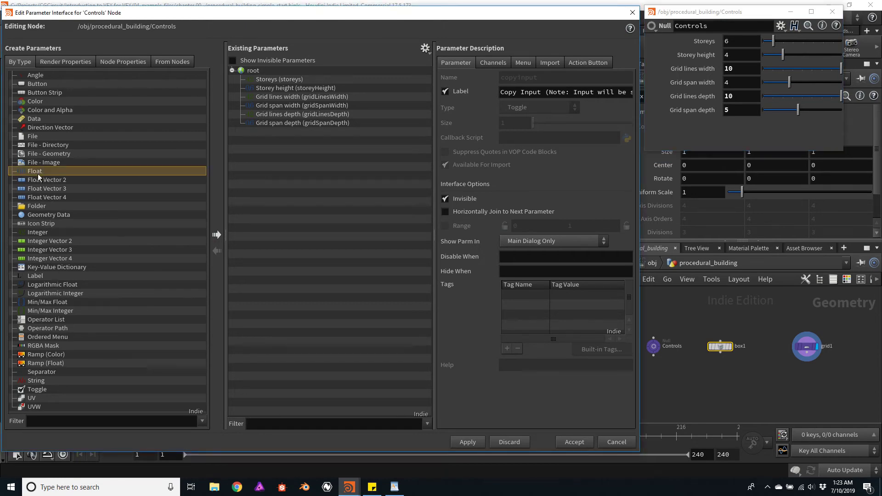
left_click(216, 235)
double_click(285, 131)
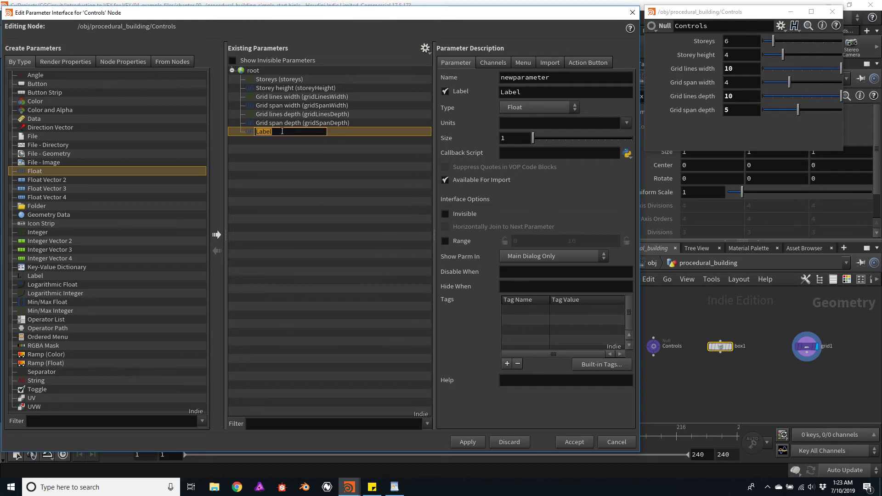
type("Column height")
left_click(575, 442)
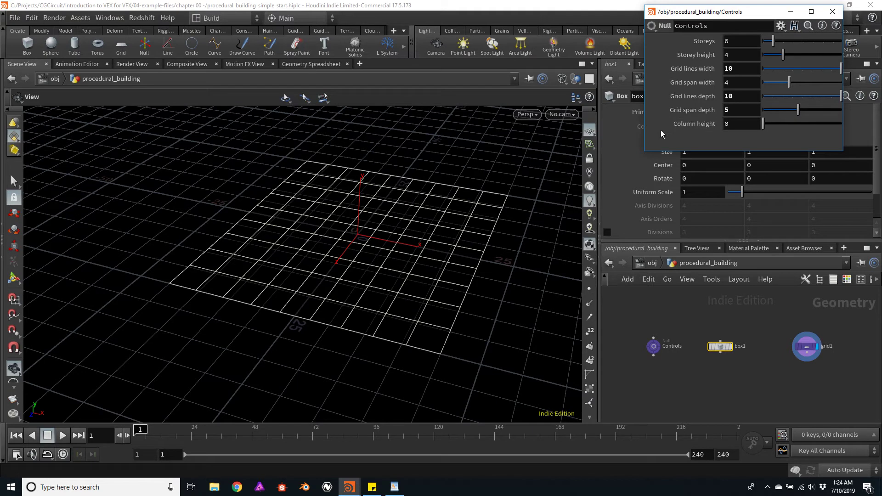
left_click_drag(644, 150, 613, 173)
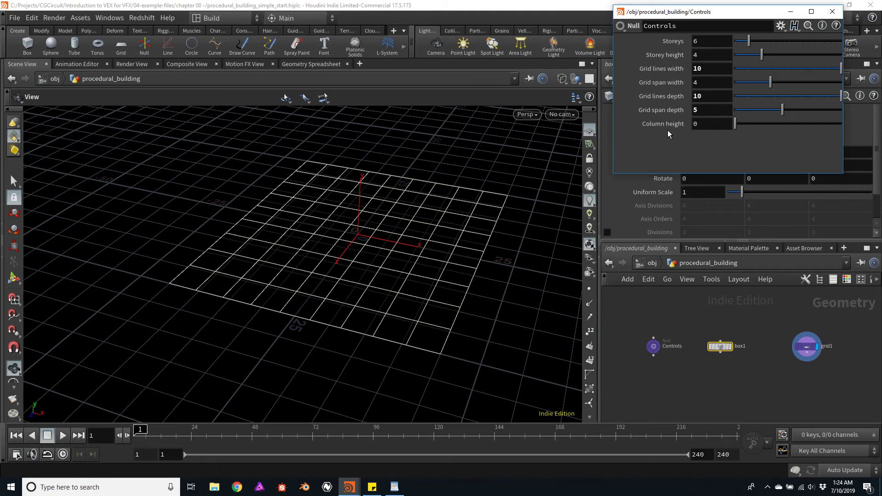
Add a folder labelled 'Column', move Column height into it, and accept
left_click(781, 25)
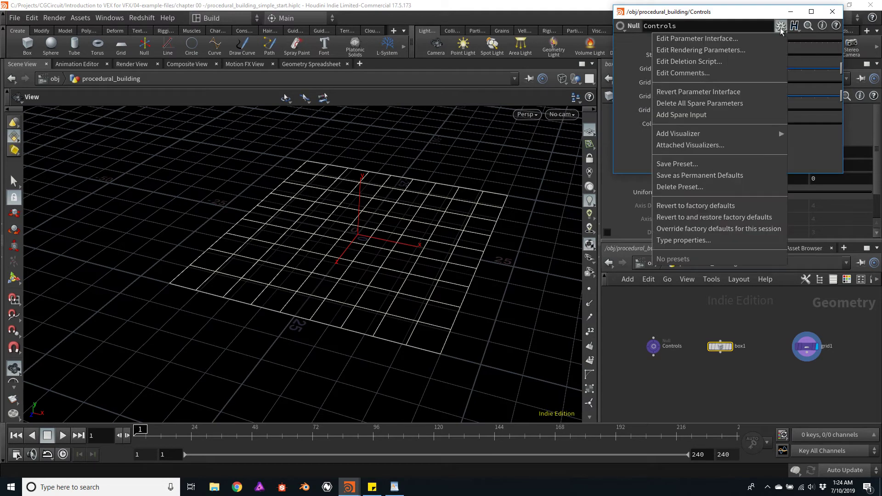
left_click(709, 40)
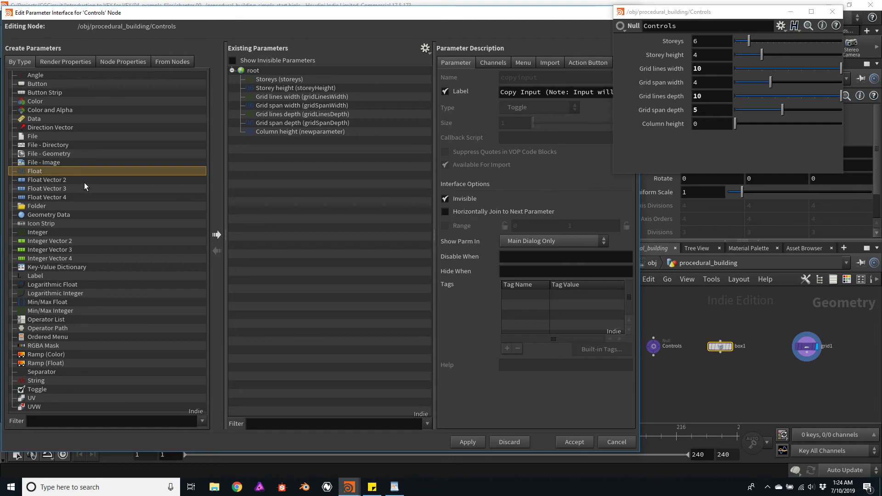
left_click(43, 207)
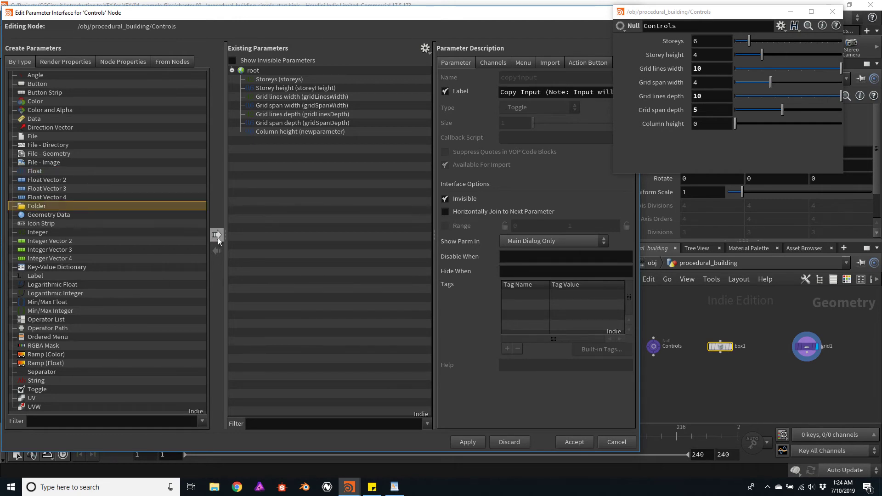
left_click(216, 235)
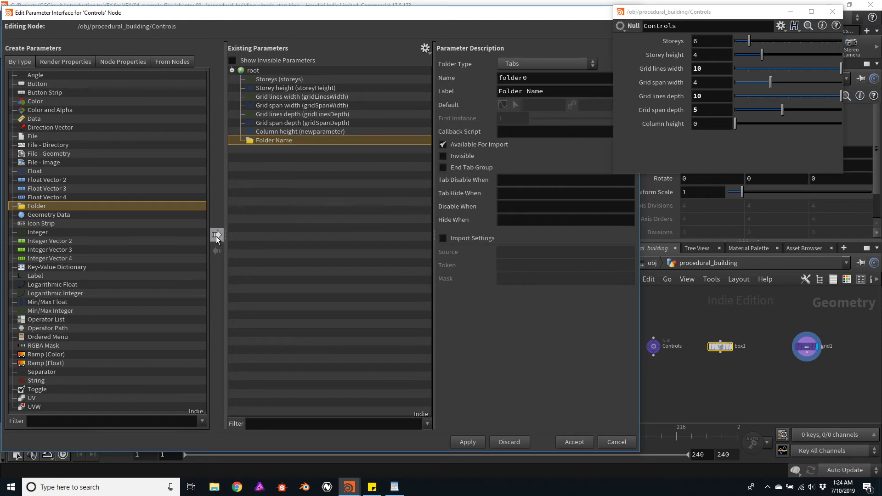
double_click(275, 141)
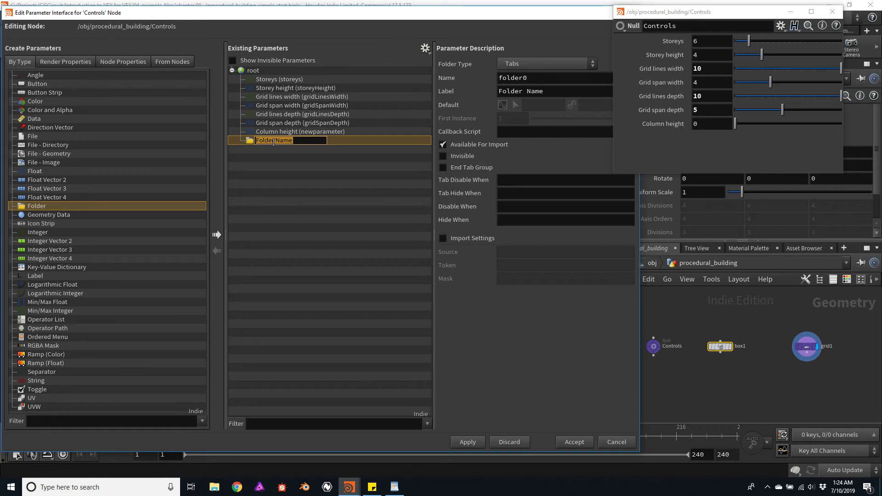
type("Column")
key("Return")
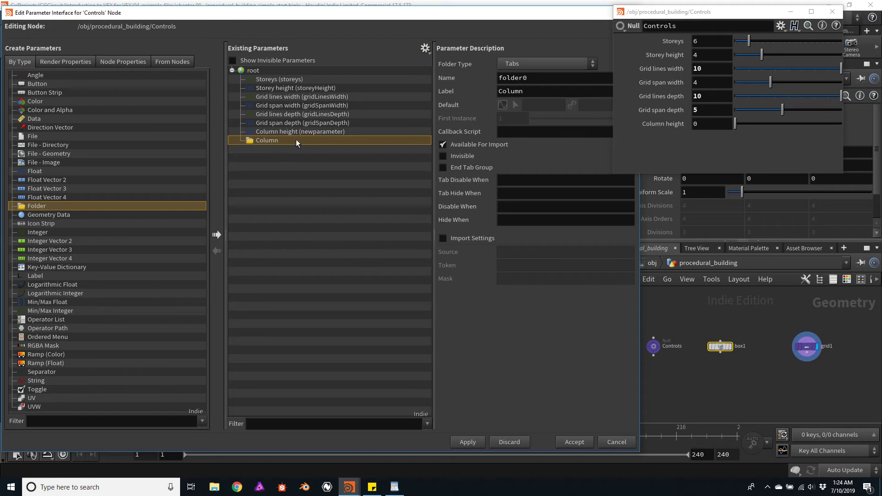
left_click_drag(282, 131, 273, 142)
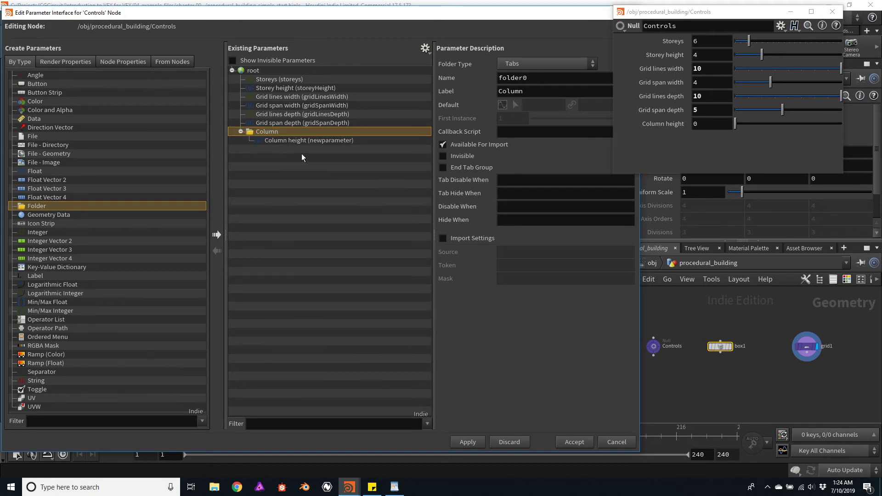
left_click(577, 443)
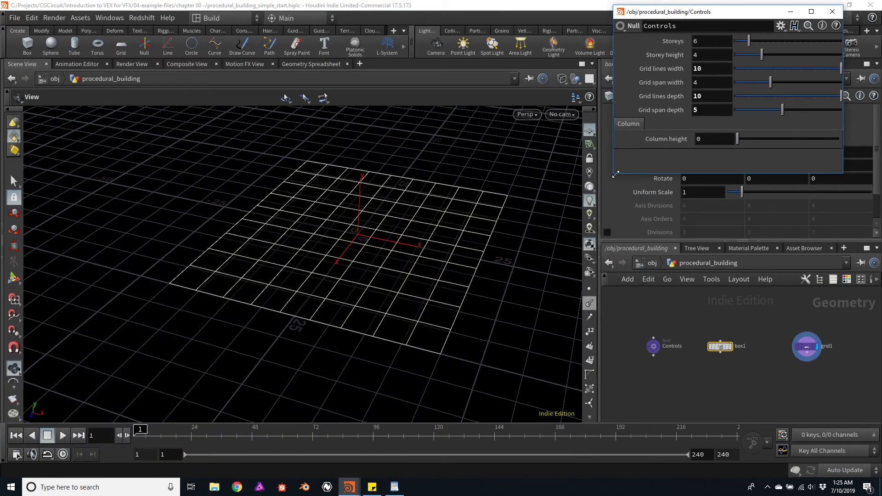
left_click_drag(613, 173, 597, 223)
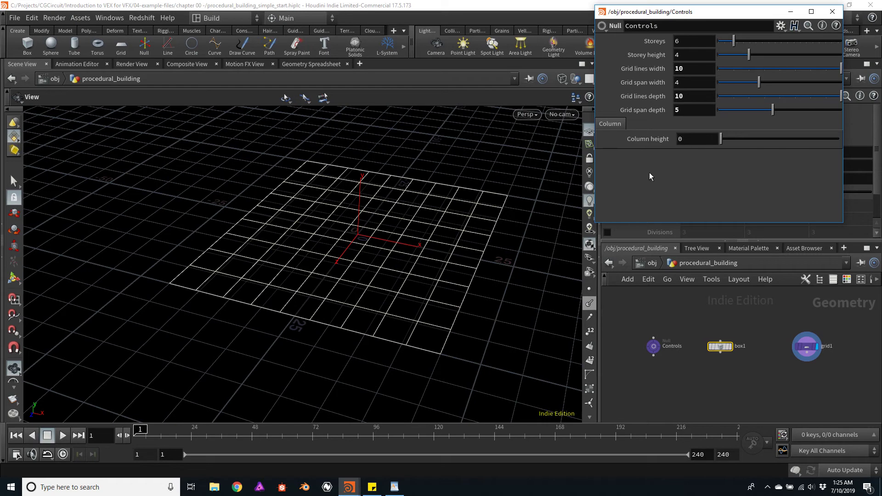
Change the Column folder's Folder Type to Simple and accept
left_click(781, 26)
left_click(775, 42)
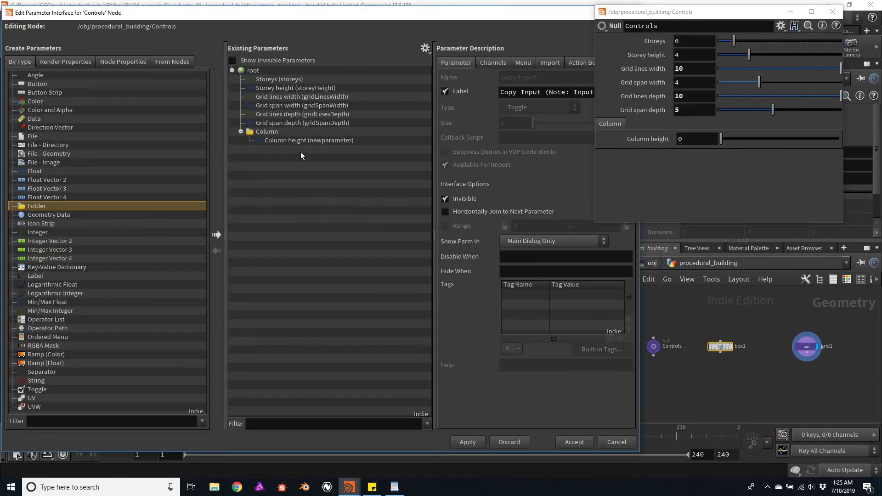
left_click(266, 132)
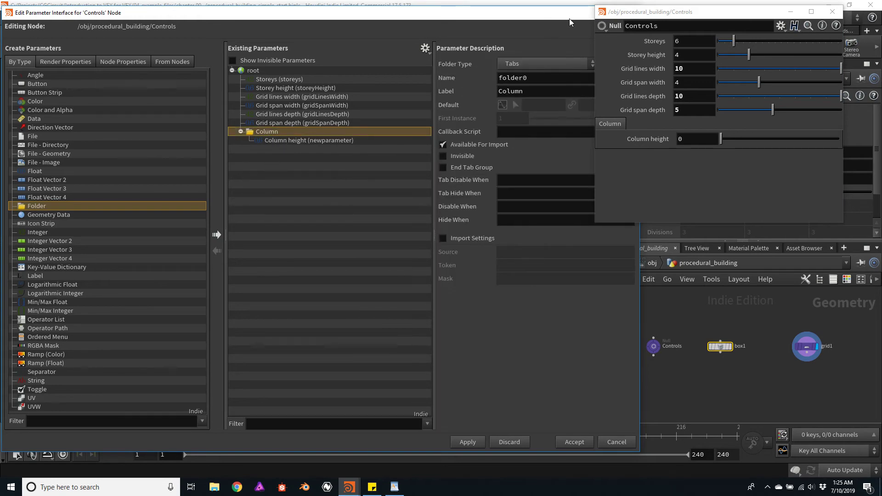
left_click_drag(623, 15, 664, 20)
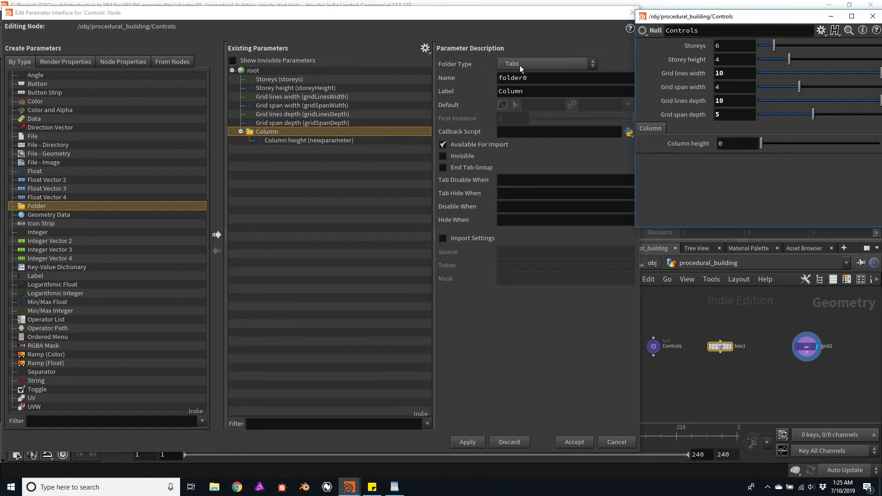
left_click(519, 65)
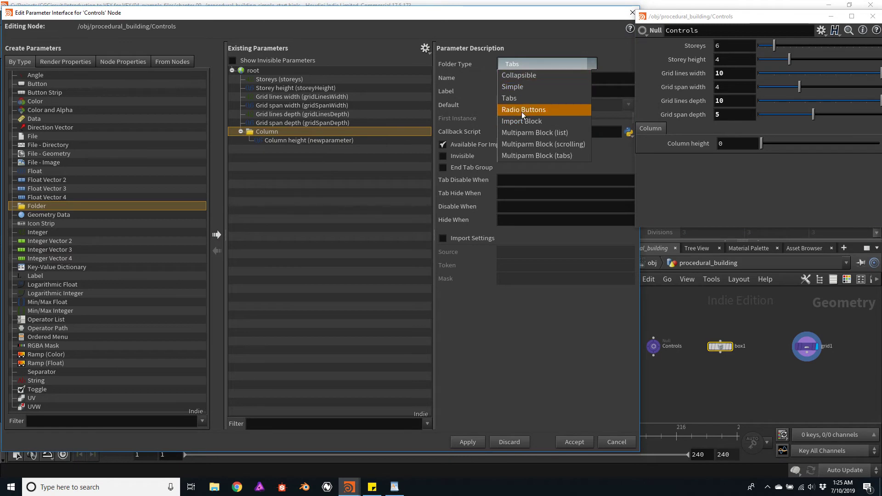
left_click(515, 87)
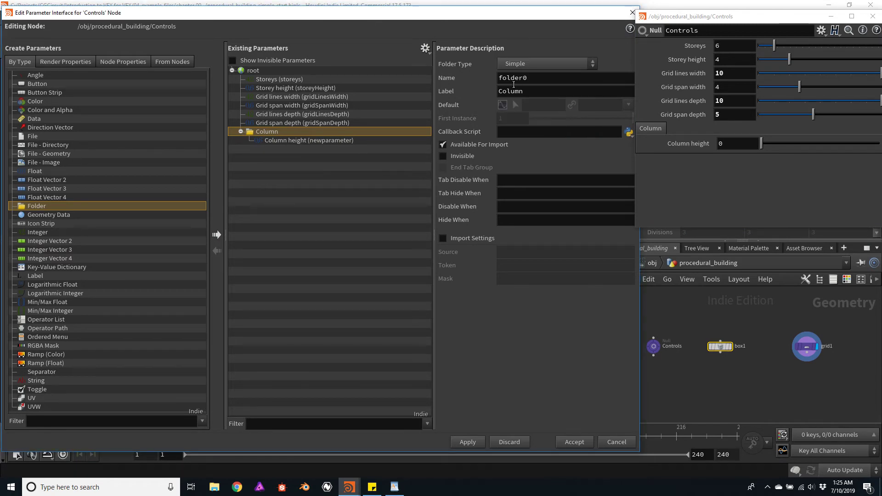
left_click(575, 442)
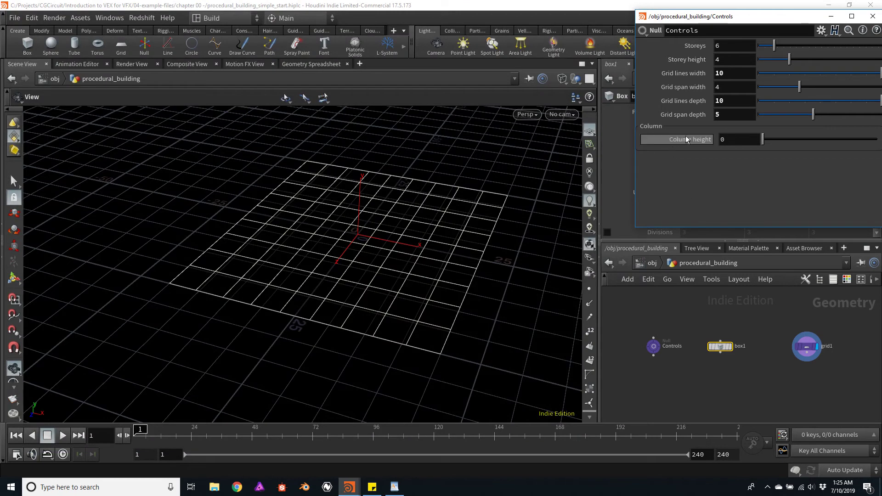
left_click_drag(636, 185, 595, 177)
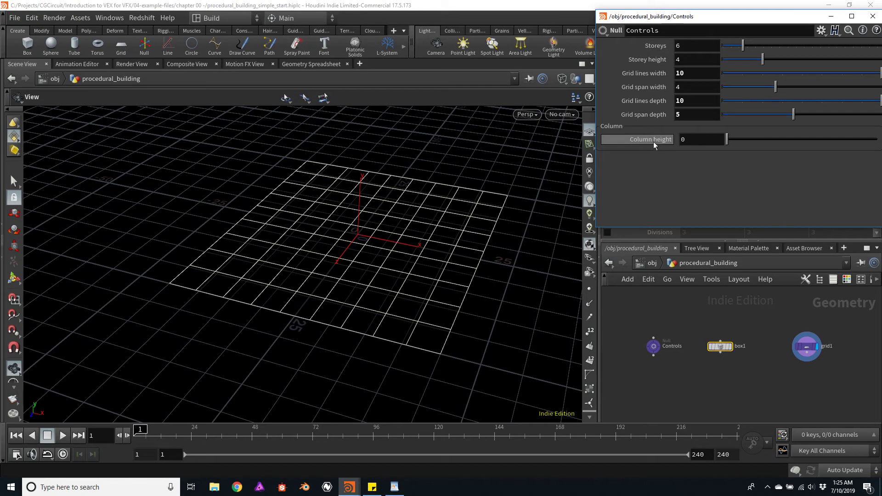
Relabel Column height to 'Height' and set its internal name to 'columnHeight'
left_click(820, 31)
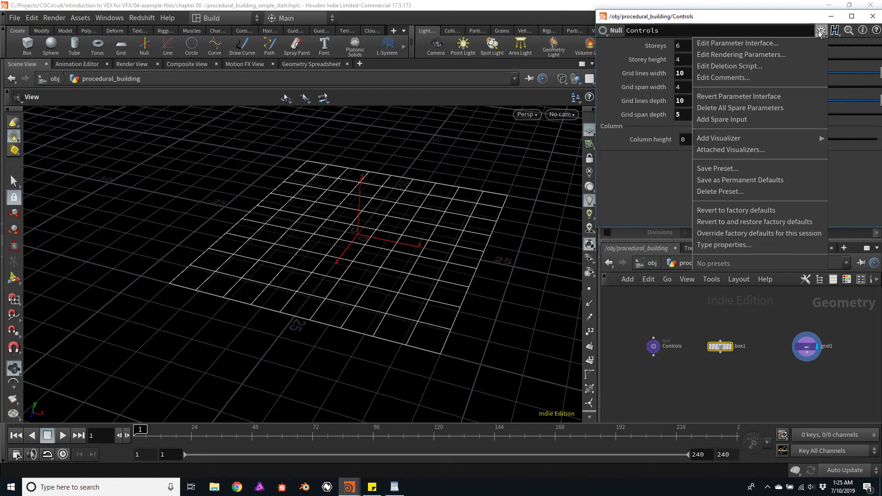
left_click(737, 44)
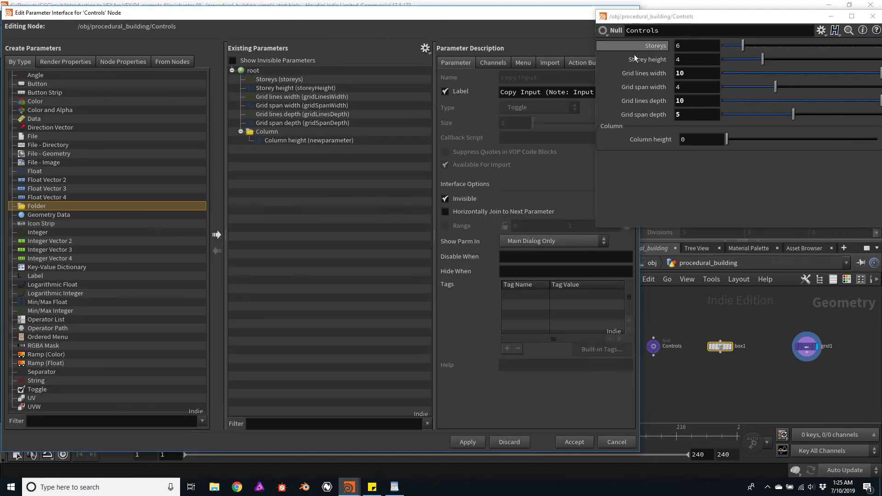
left_click(287, 140)
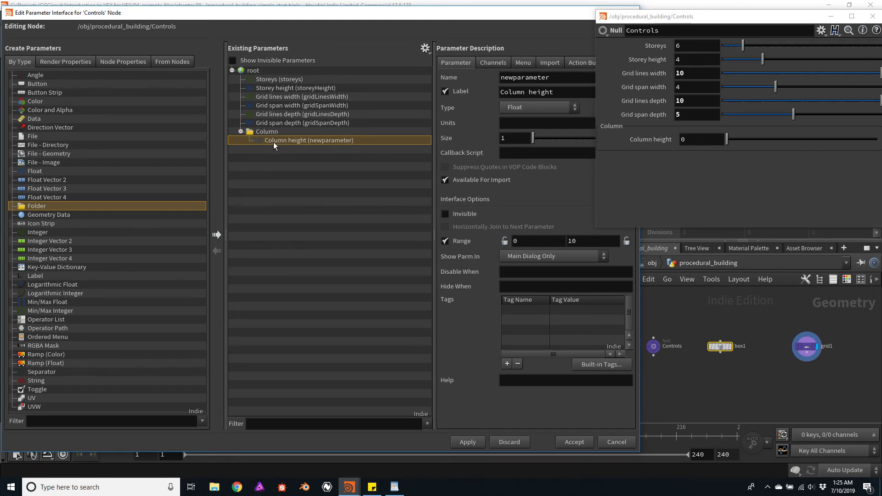
double_click(274, 142)
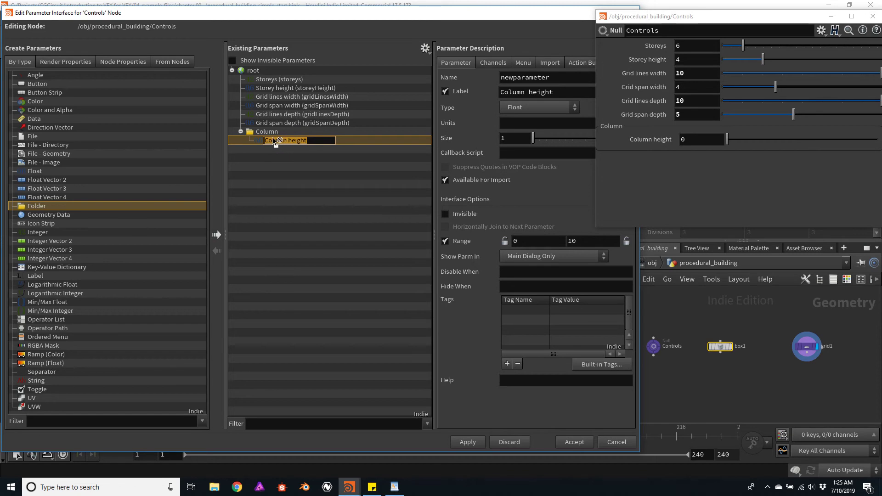
left_click(521, 92)
left_click_drag(531, 93, 495, 89)
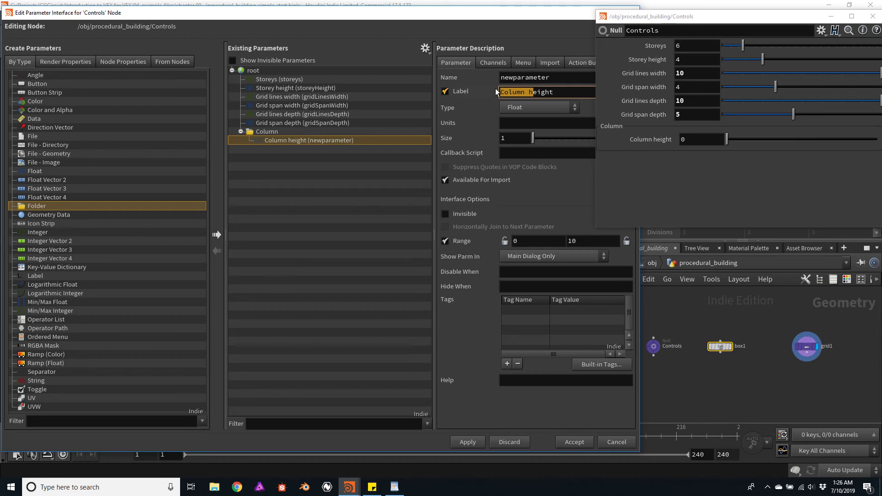
type("H")
double_click(548, 78)
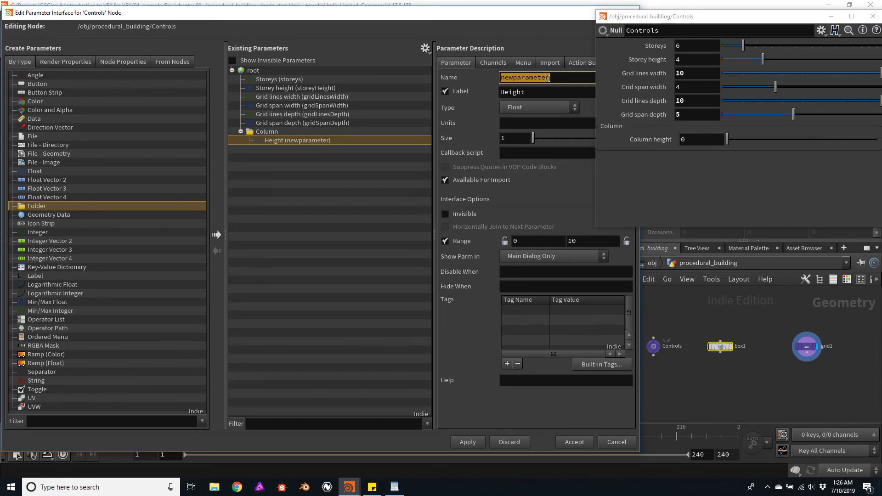
type("c")
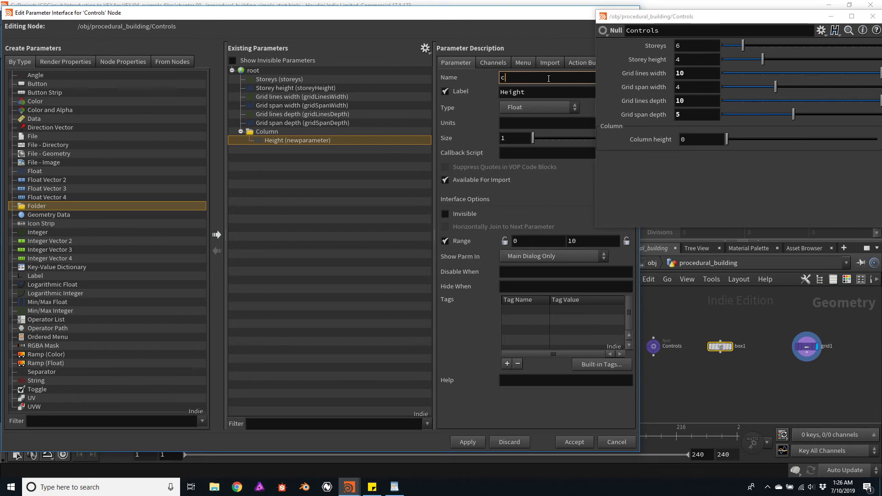
type("olumnHeight")
Give Height a default value of 4 and a range minimum of 1
left_click(492, 62)
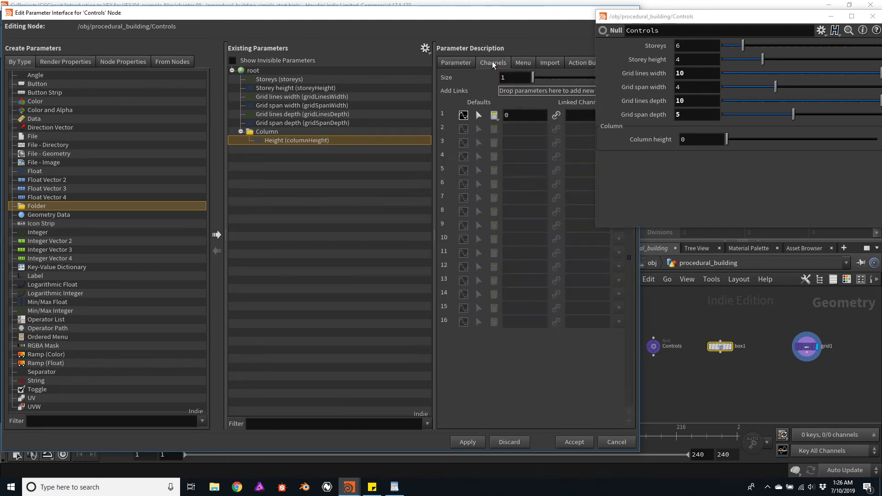
left_click(518, 116)
double_click(518, 116)
type("4")
left_click(459, 64)
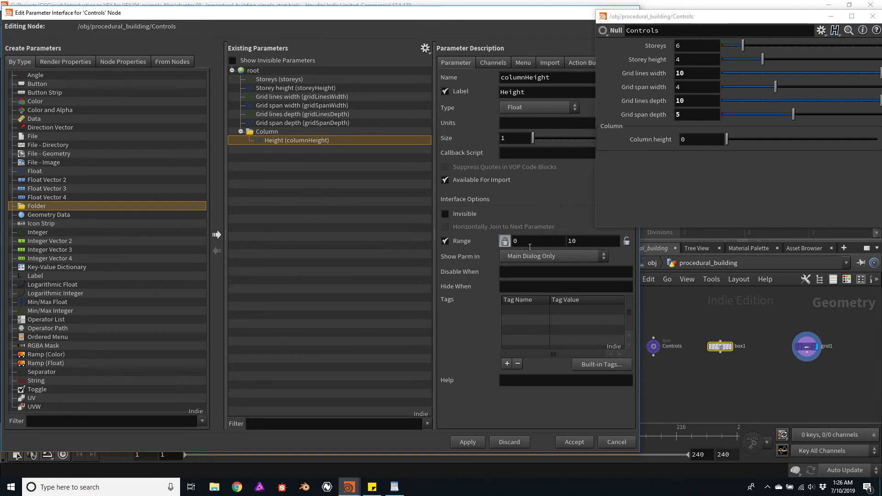
left_click(523, 242)
type("1")
key("Return")
Accept the Height changes, move the Controls window left, and colour box1 purple
left_click(573, 441)
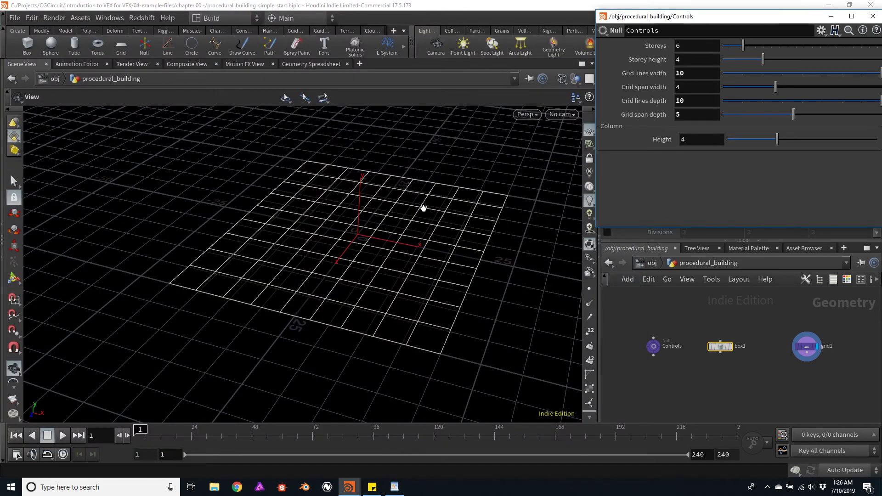
left_click_drag(731, 19, 136, 30)
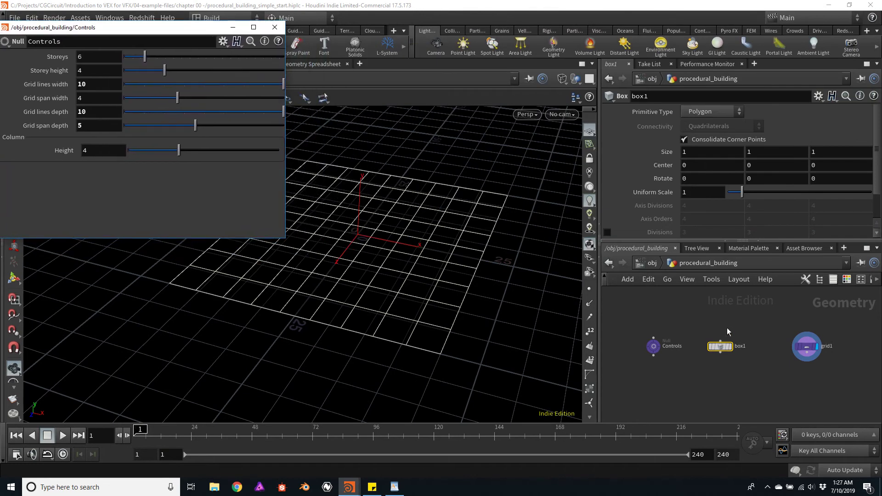
left_click(722, 352)
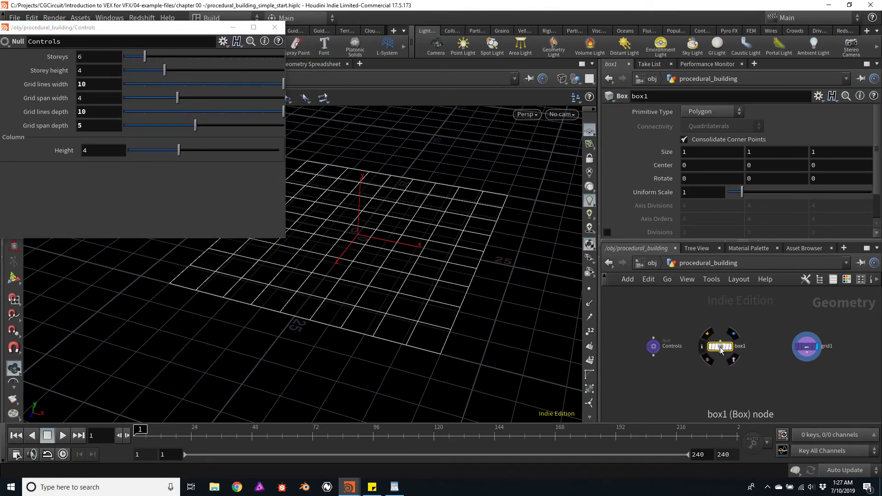
key("c")
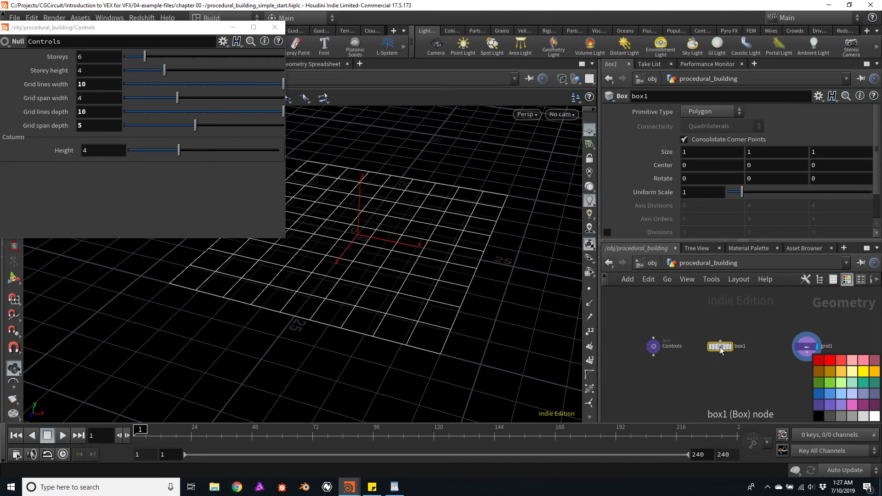
left_click(820, 407)
key("c")
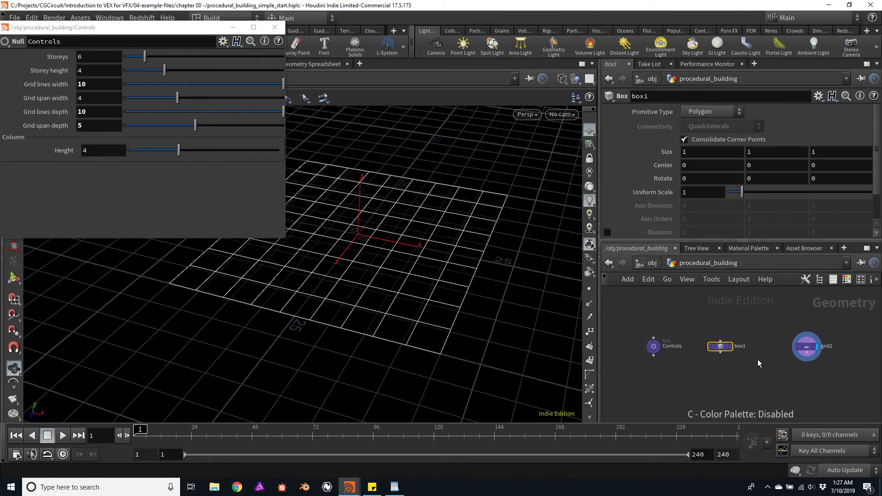
left_click_drag(722, 350, 735, 350)
left_click(735, 348)
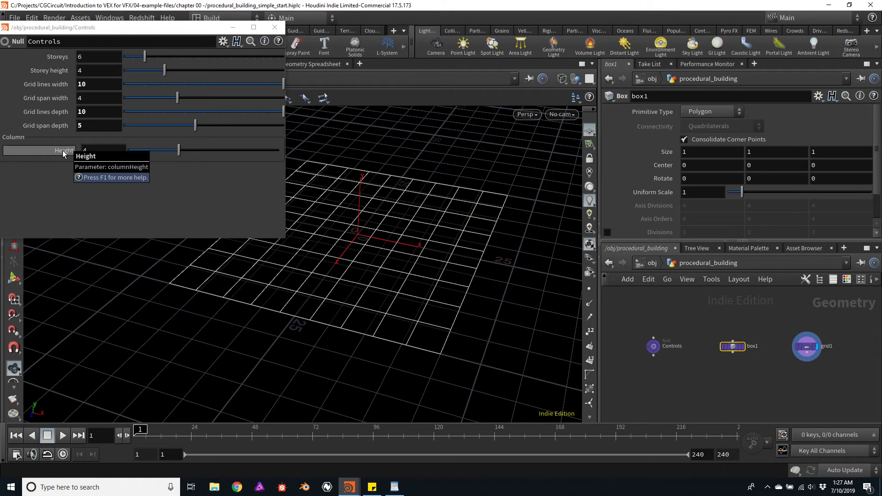
Copy the Height parameter from the Controls window
right_click(63, 154)
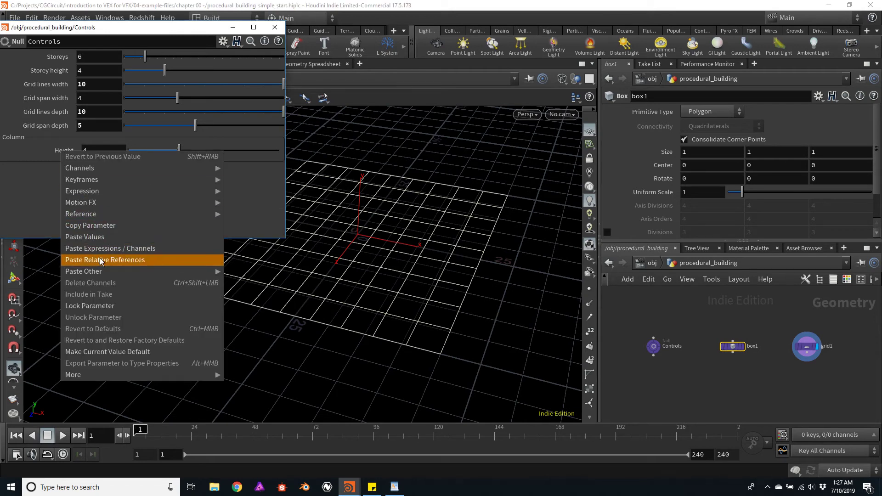
left_click(105, 225)
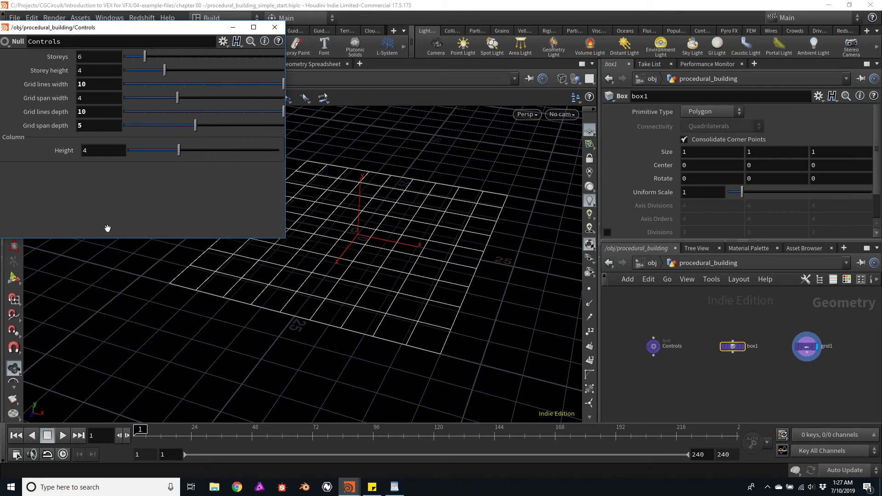
left_click(733, 349)
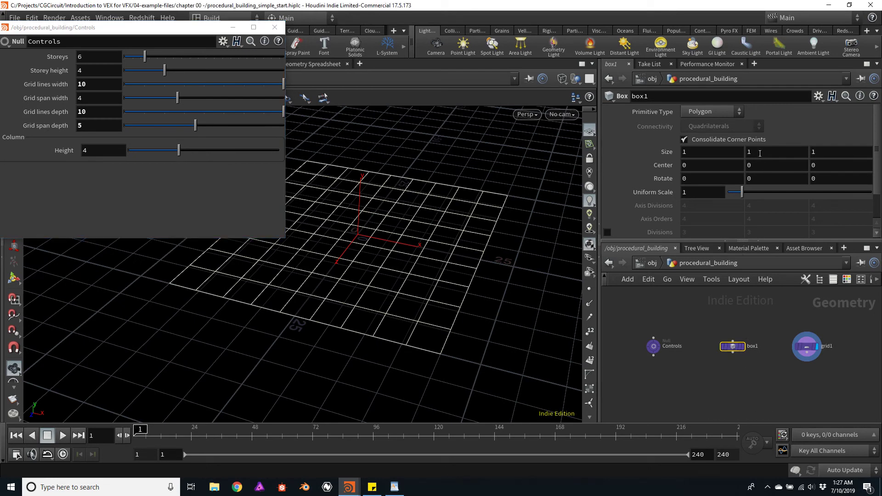
Paste a relative reference to Controls Height into box1's Size Y and display box1
right_click(759, 152)
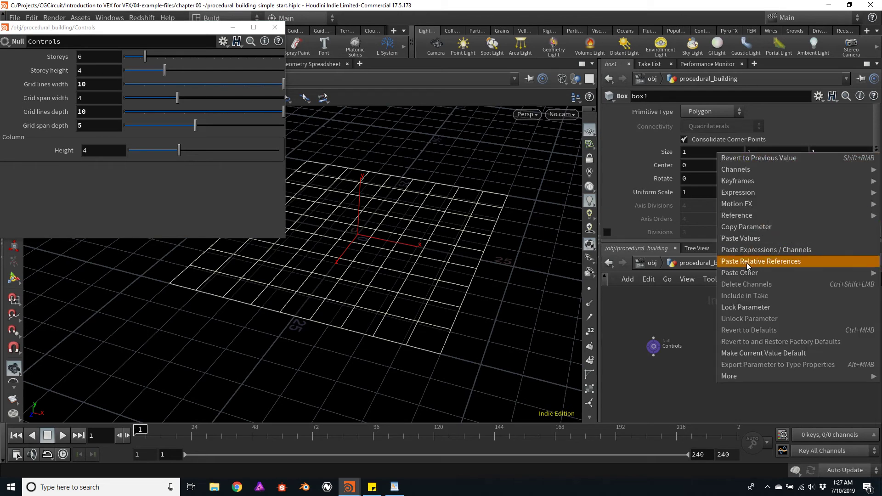
left_click(747, 266)
scroll(745, 352, "up", 2)
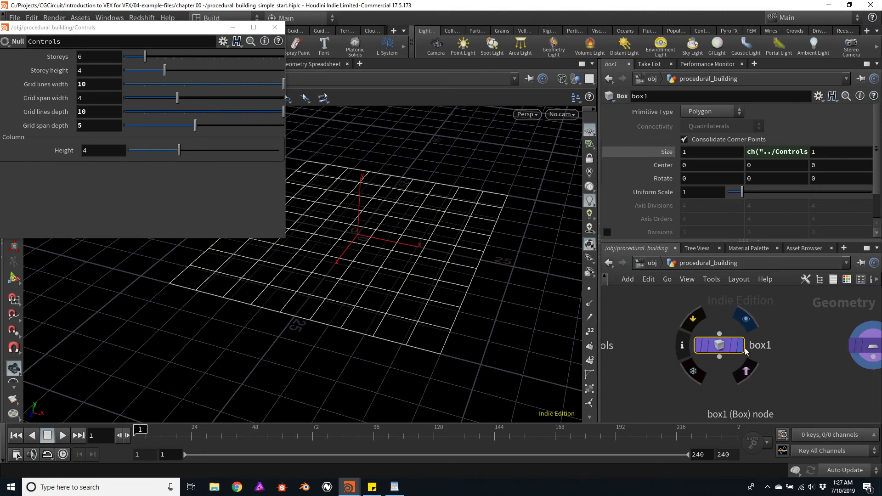
left_click(740, 345)
Drag the Height slider to test the column stretching, then close the floating Controls window
left_click_drag(437, 217, 464, 225, "alt")
left_click_drag(179, 150, 211, 160)
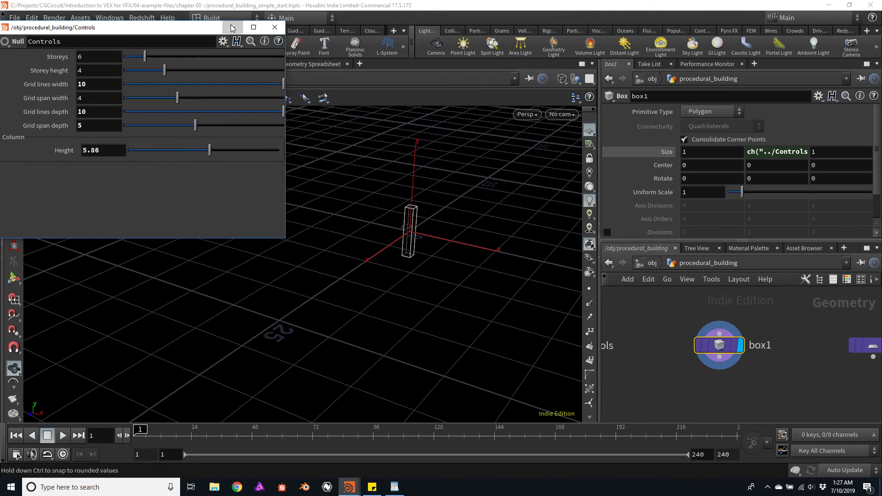
left_click(274, 28)
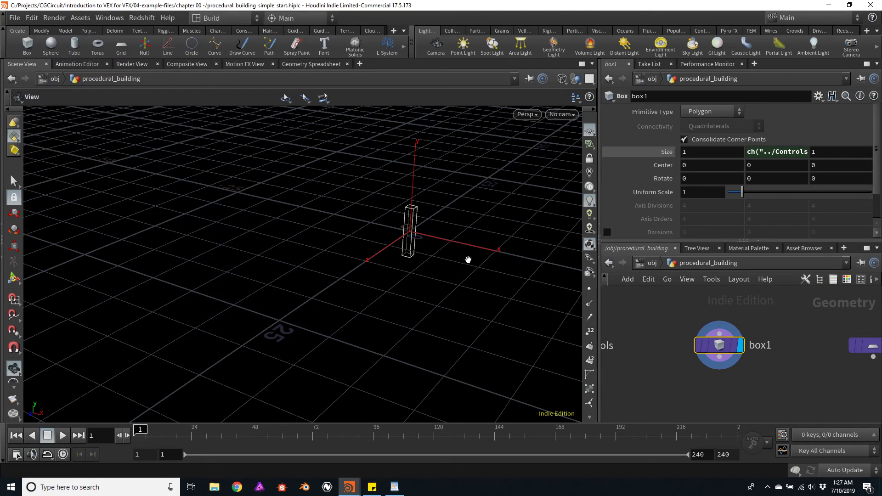
left_click_drag(467, 258, 409, 234)
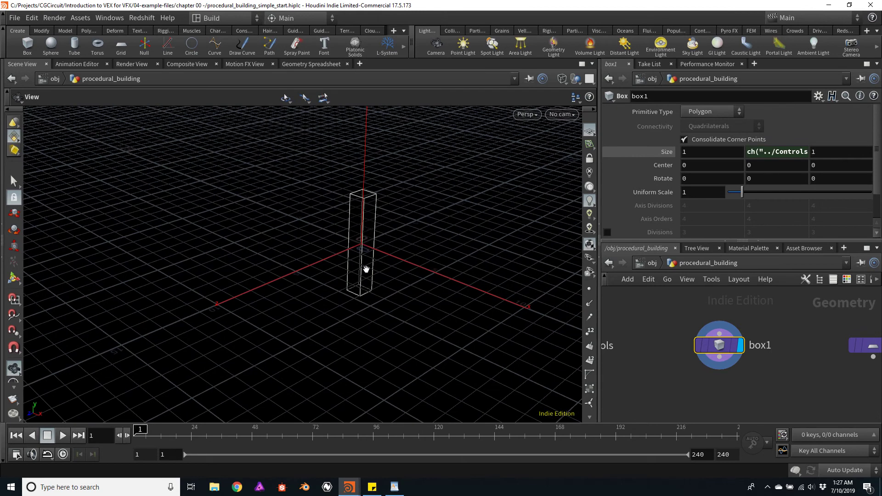
left_click_drag(387, 244, 405, 232)
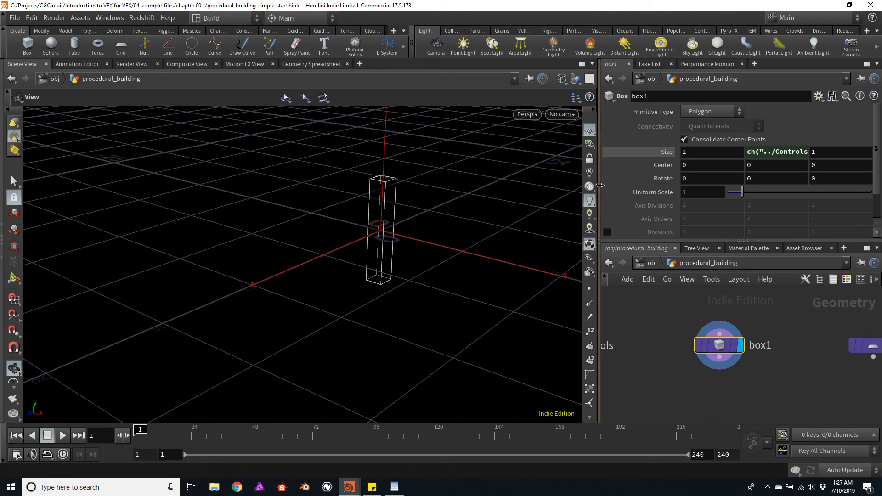
left_click_drag(600, 185, 556, 186)
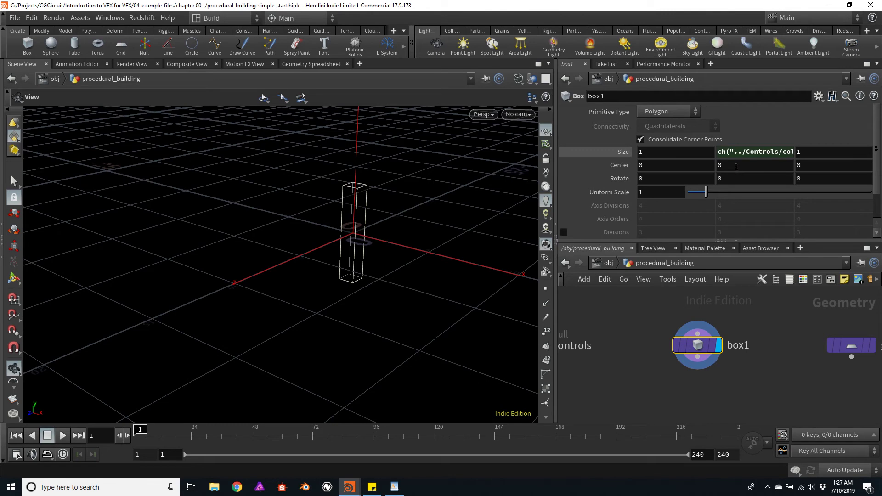
Set box1's Center Y to ch("sizey")/2, a relative reference to Size Y, so the column rests on the ground
right_click(741, 152)
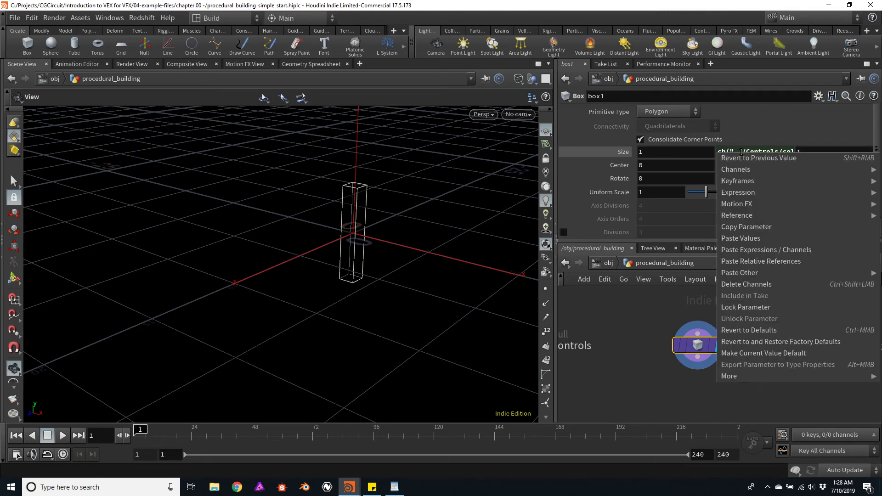
left_click(753, 227)
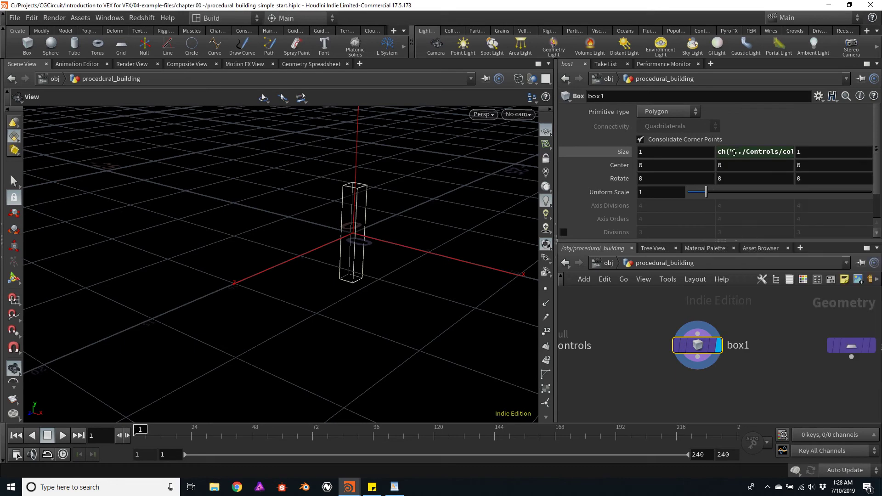
right_click(736, 166)
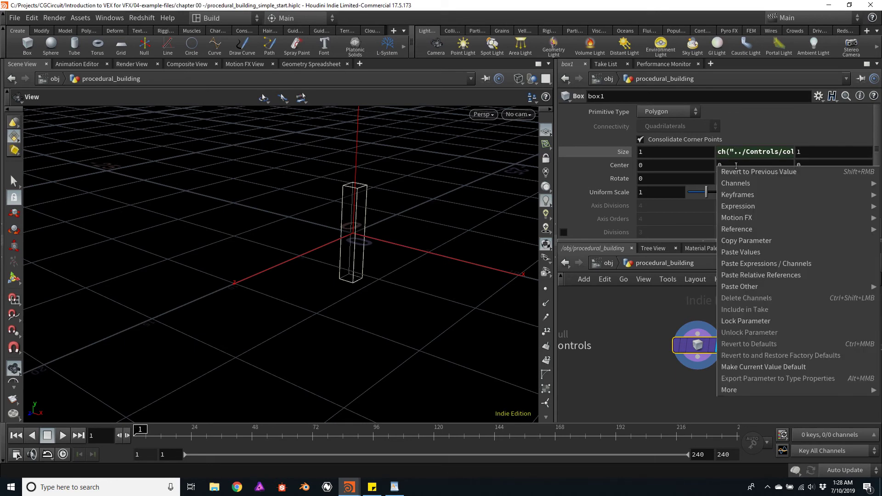
mouse_move(741, 289)
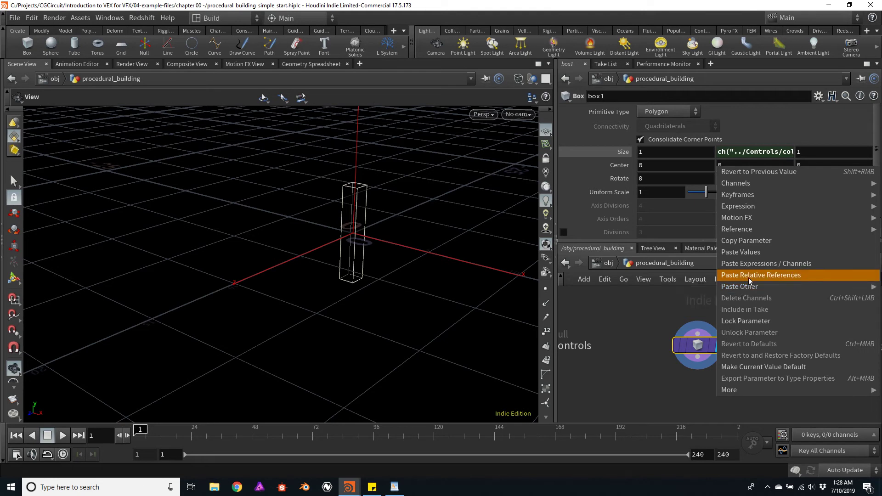
left_click(750, 276)
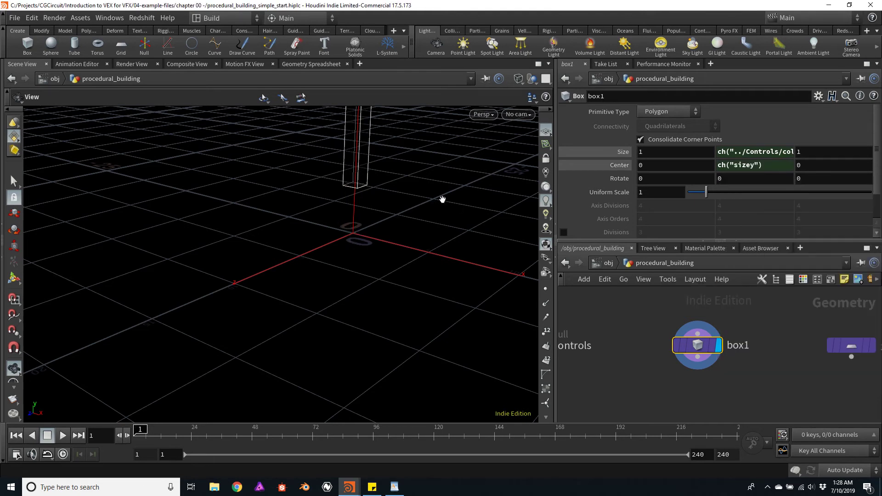
left_click_drag(423, 186, 400, 244, "alt")
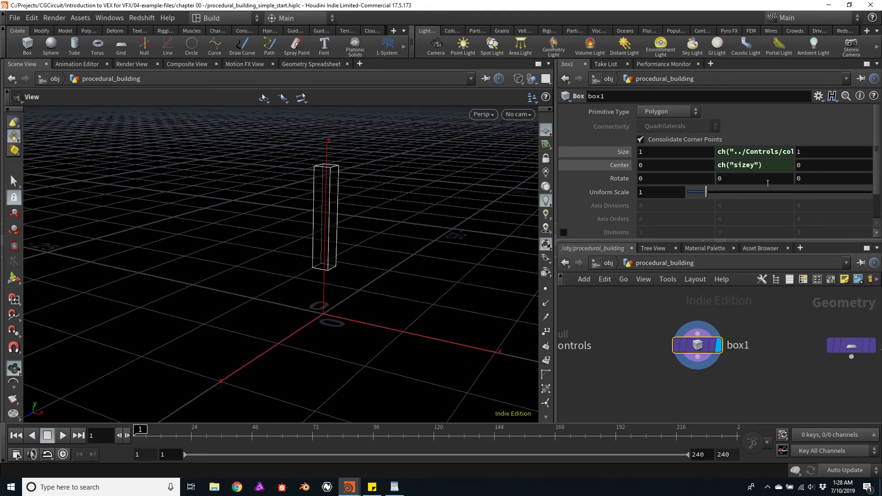
left_click(773, 168)
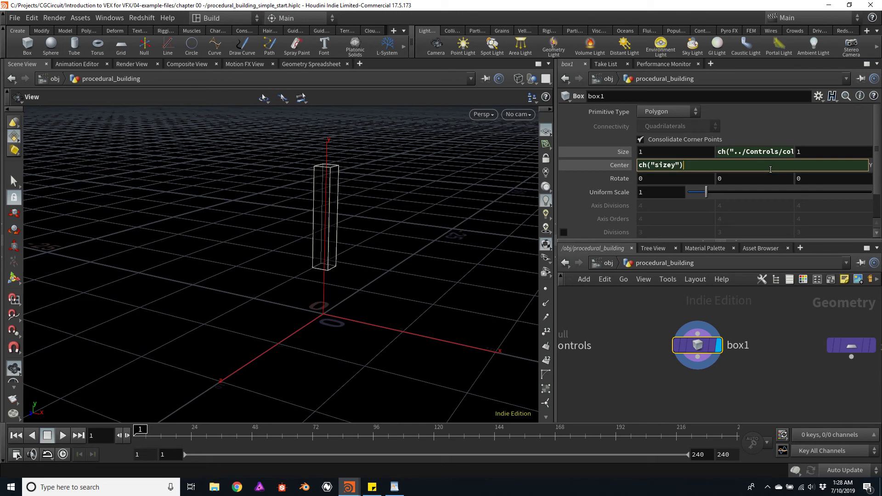
type("/2")
key("Return")
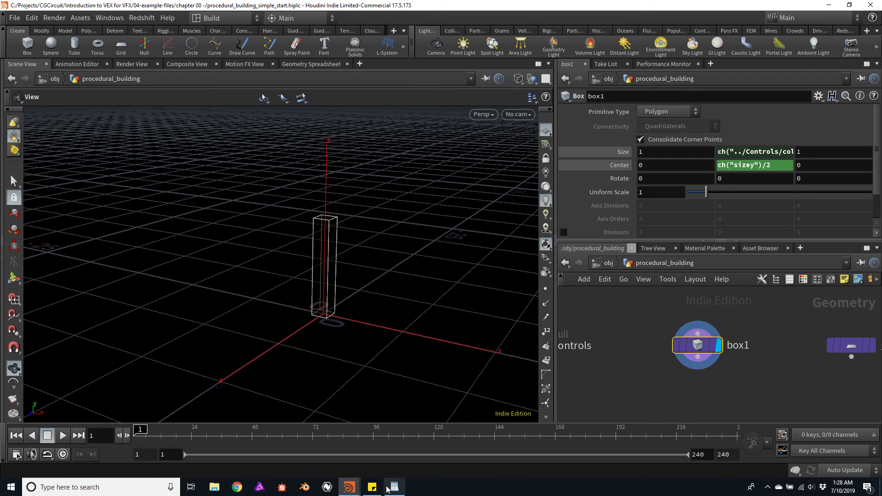
Set the column Height in the Controls window to 5.67 and shrink the floating window
mouse_move(355, 491)
left_click(421, 459)
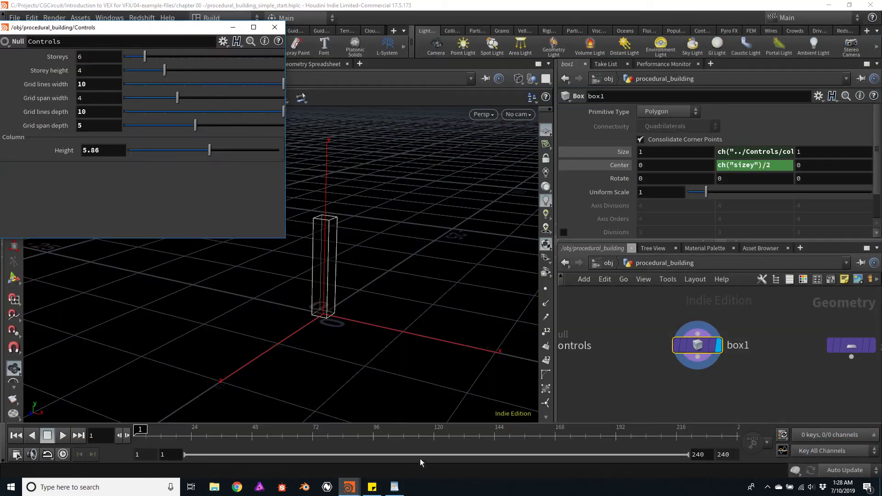
mouse_move(210, 154)
left_mouse_down()
mouse_move(159, 155)
mouse_move(236, 160)
mouse_move(188, 157)
mouse_move(222, 157)
mouse_move(207, 159)
left_mouse_up()
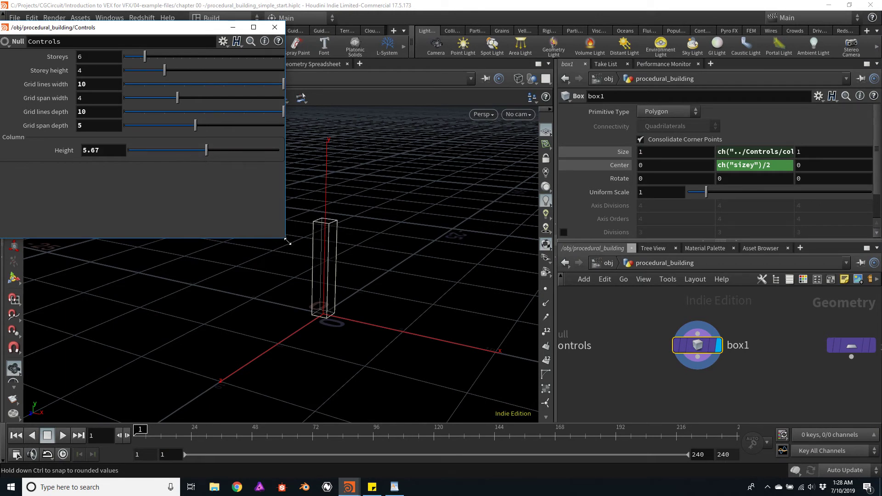
left_click_drag(287, 241, 235, 199)
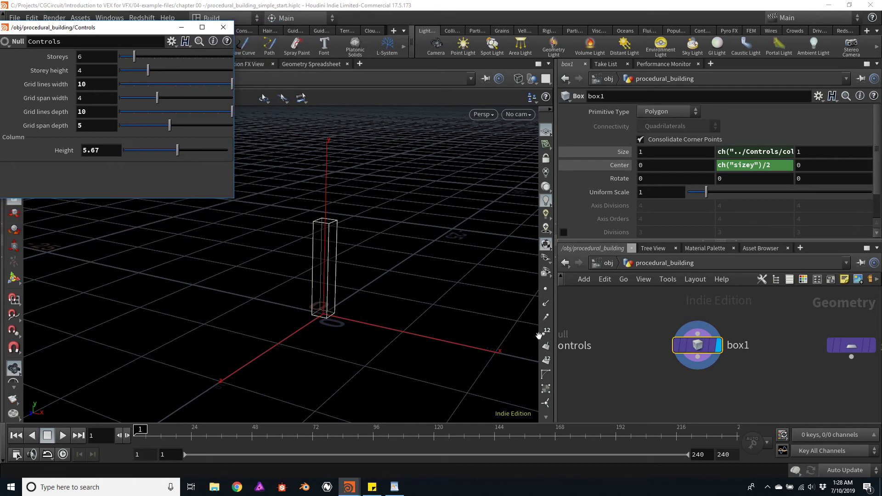
Show grid1 as a template wireframe around the box1 column
left_click_drag(443, 325, 377, 266)
scroll(820, 396, "down", 3)
middle_click_drag(821, 396, 729, 347)
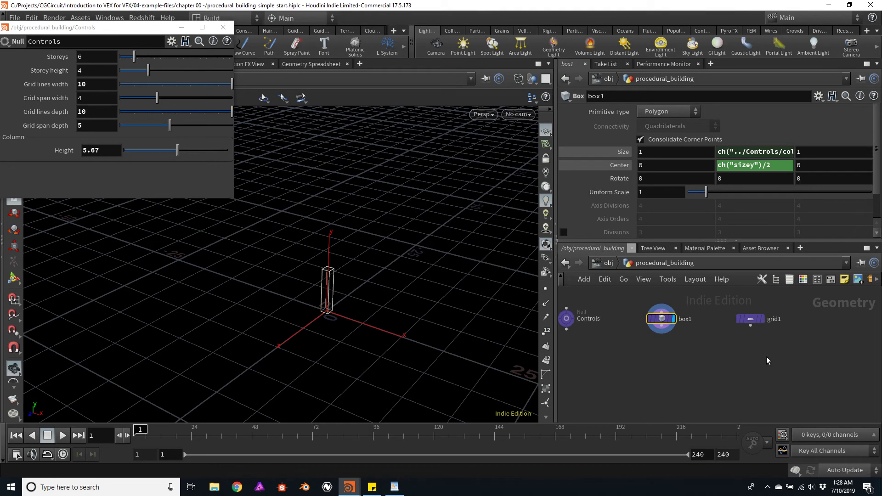
mouse_move(759, 326)
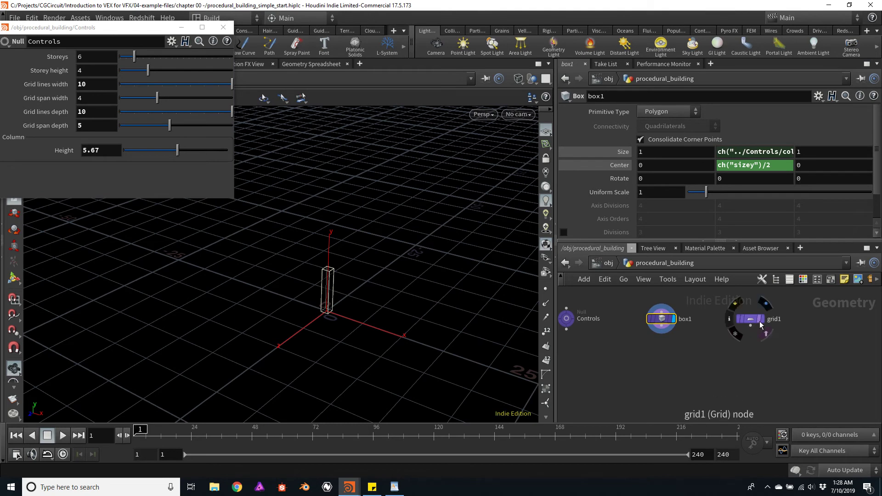
scroll(760, 324, "up", 5)
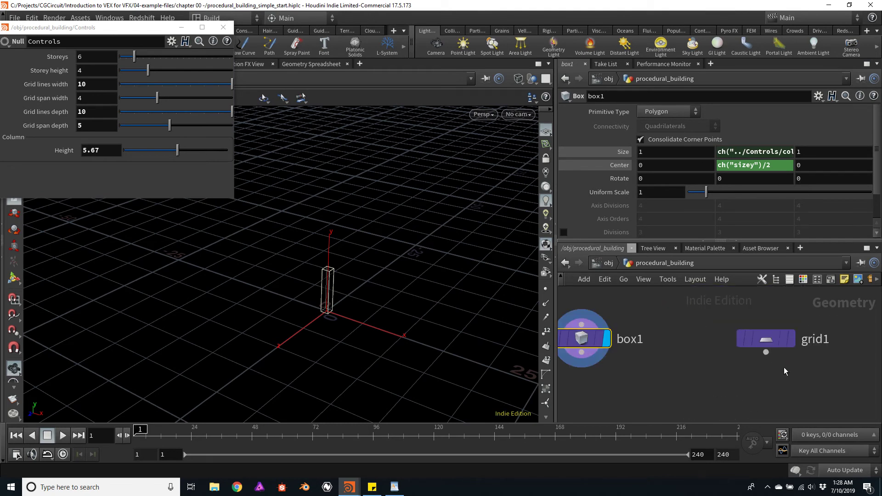
left_click(785, 339)
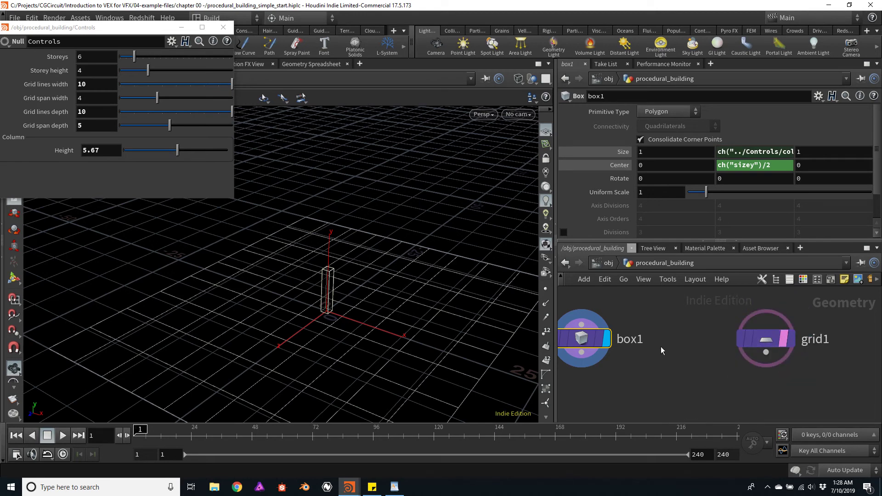
Hide the viewport's reference grid plane
left_click_drag(375, 256, 413, 296)
middle_click_drag(413, 295, 402, 232)
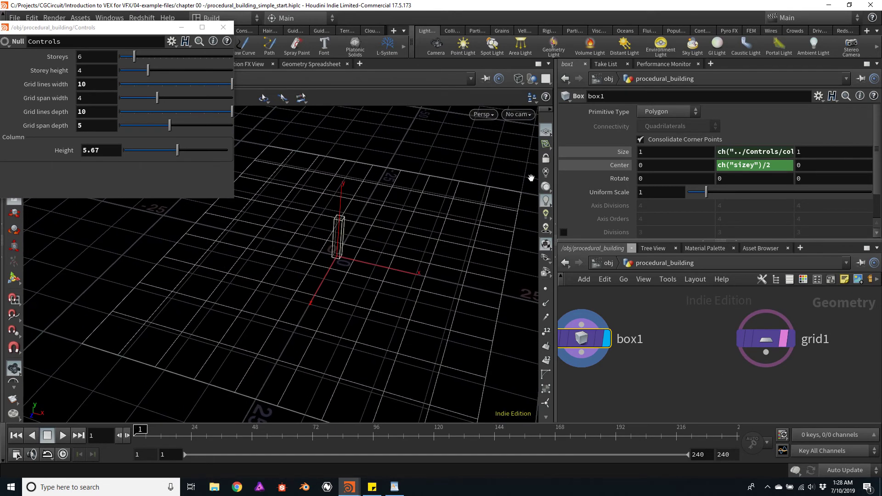
left_click(546, 131)
mouse_move(457, 252)
left_mouse_down()
mouse_move(428, 235)
mouse_move(465, 249)
mouse_move(464, 240)
mouse_move(441, 237)
mouse_move(448, 248)
left_mouse_up()
scroll(732, 407, "down", 3)
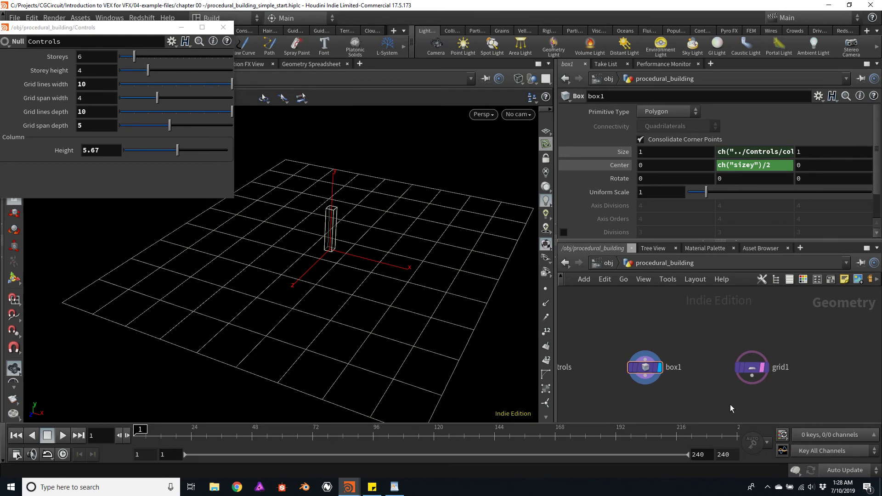
Add a Copy to Points node, copytopoints1, and place it below grid1
key("Tab")
type("coop")
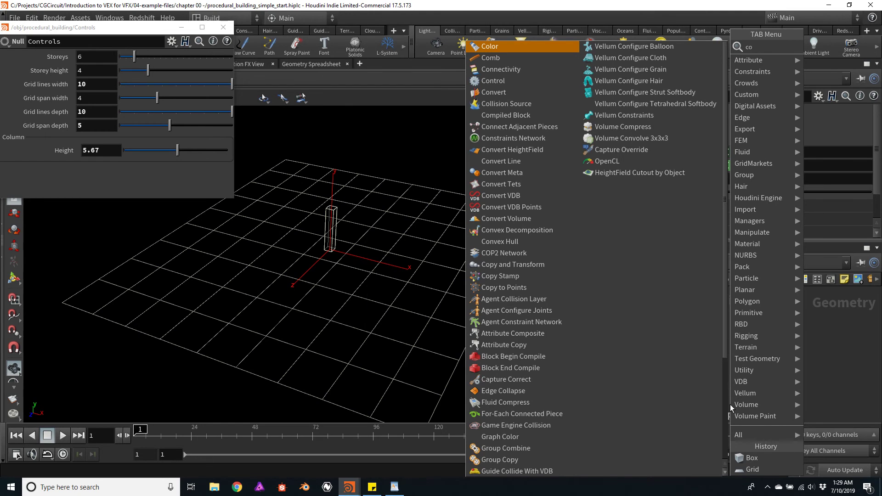
key("BackSpace")
key("BackSpace")
key("BackSpace")
type("p")
key("BackSpace")
key("BackSpace")
key("BackSpace")
type("grid")
key("Return")
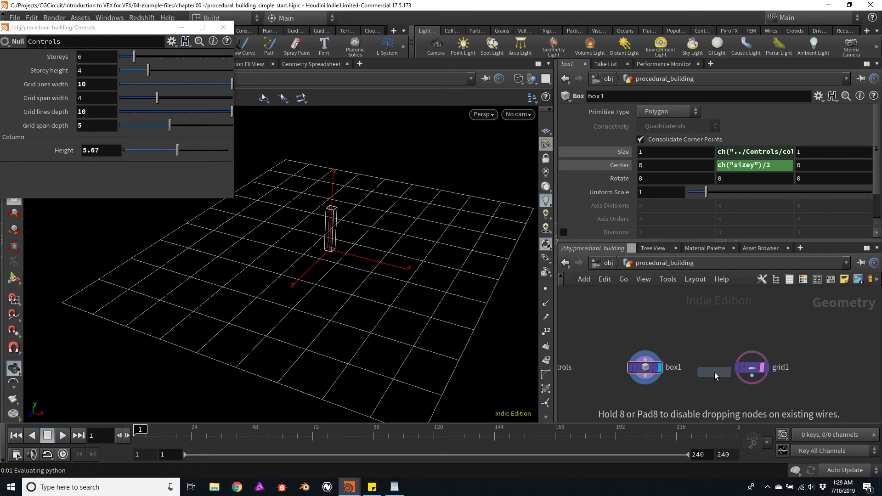
left_click(714, 372)
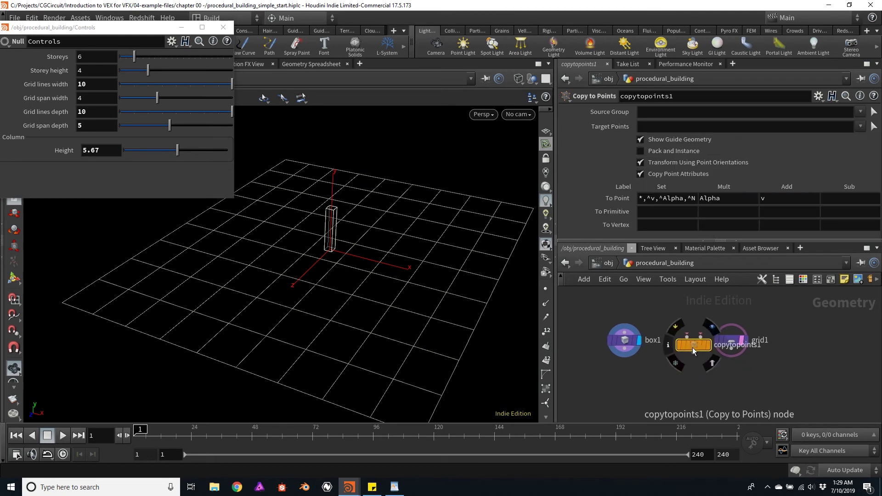
left_click_drag(693, 348, 730, 391)
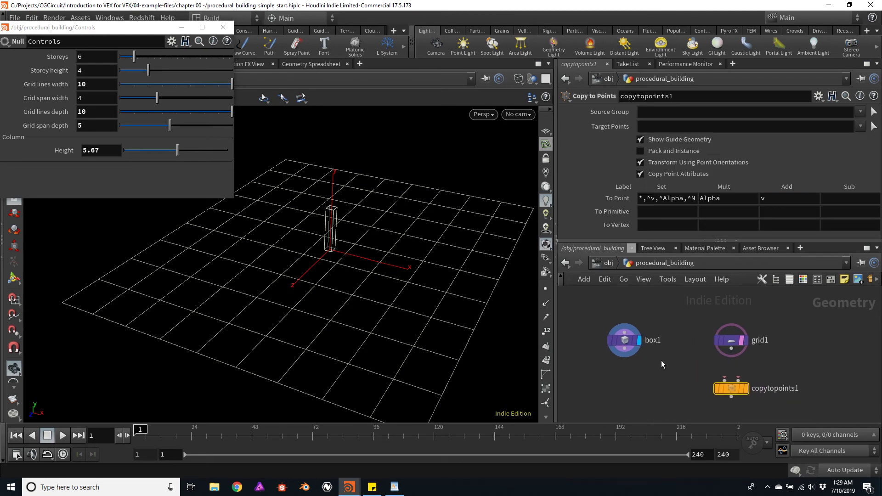
Wire box1 into copytopoints1's first input and grid1 into its second input
left_click(624, 348)
left_click(723, 379)
middle_click_drag(736, 389, 718, 351)
left_click_drag(718, 350, 719, 358)
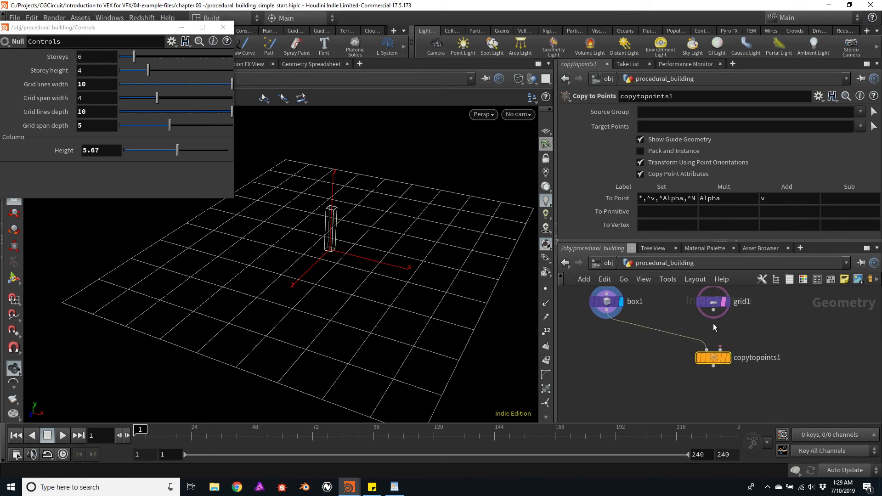
left_click(721, 350)
left_click(721, 349)
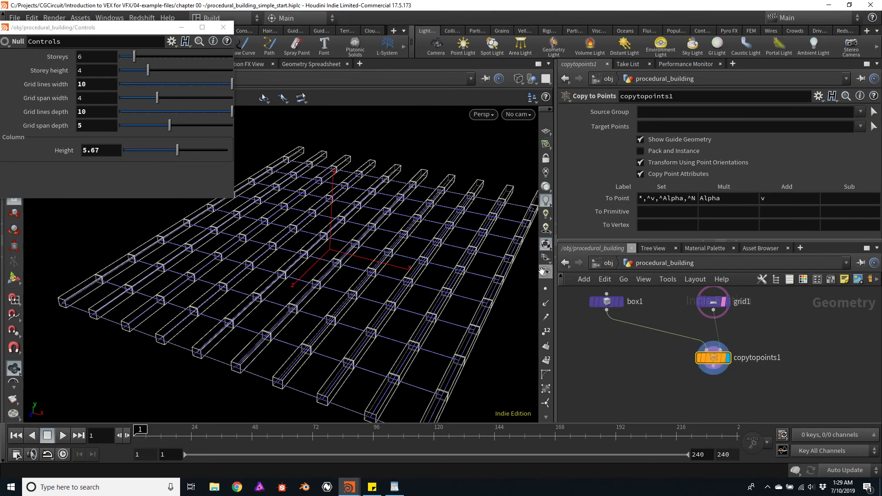
left_click_drag(464, 181, 382, 242)
scroll(449, 190, "down", 5)
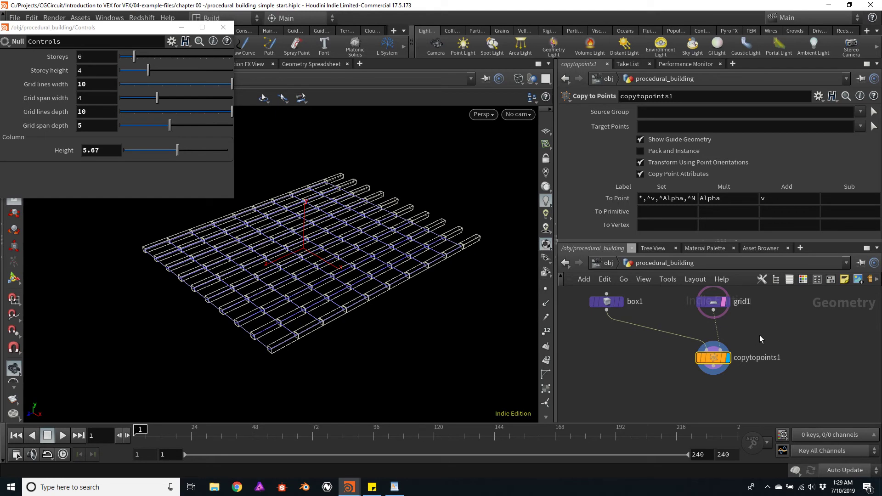
Add a Point - Old node, point1, on the wire between grid1 and copytopoints1
key("Tab")
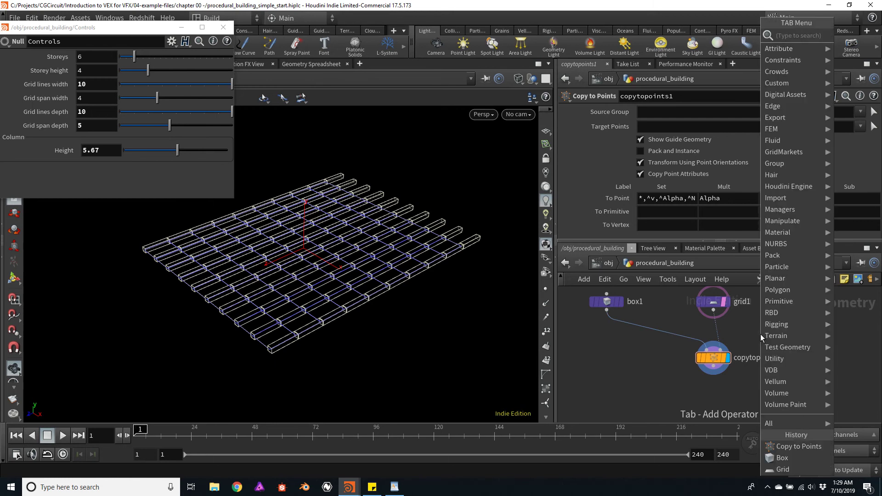
type("poin")
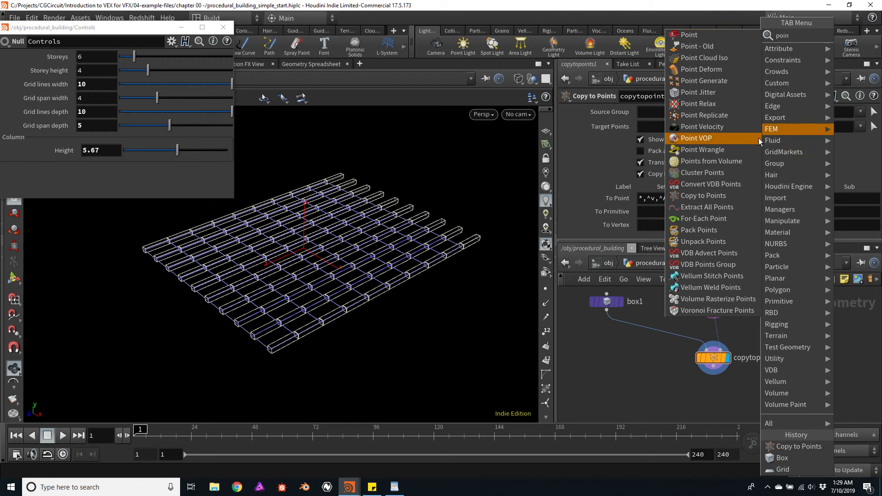
left_click(701, 46)
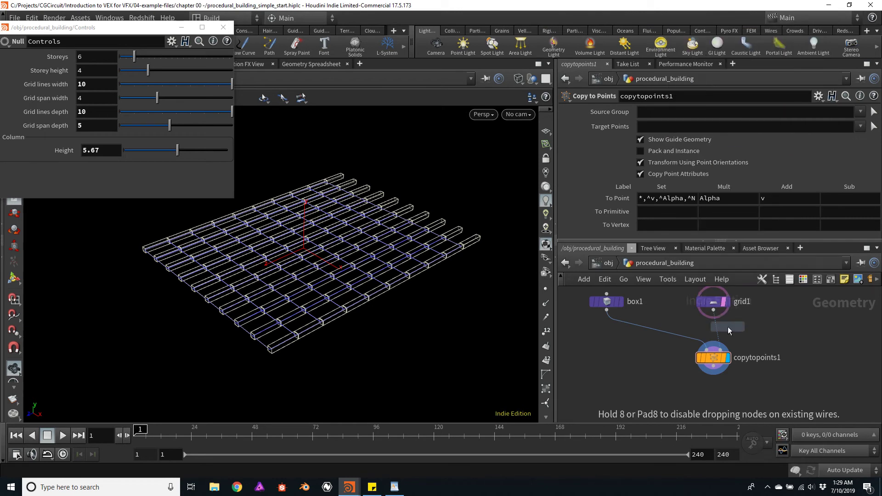
left_click(746, 335)
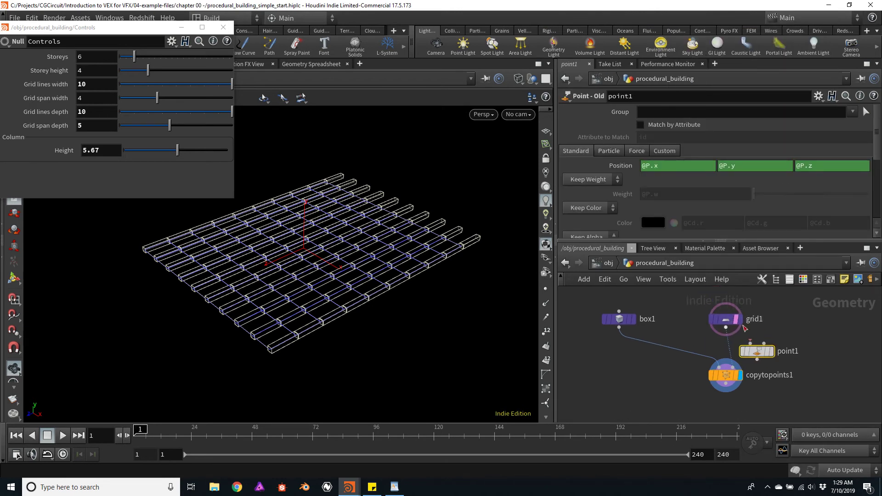
left_click_drag(728, 324, 727, 313)
left_click_drag(758, 353, 730, 348)
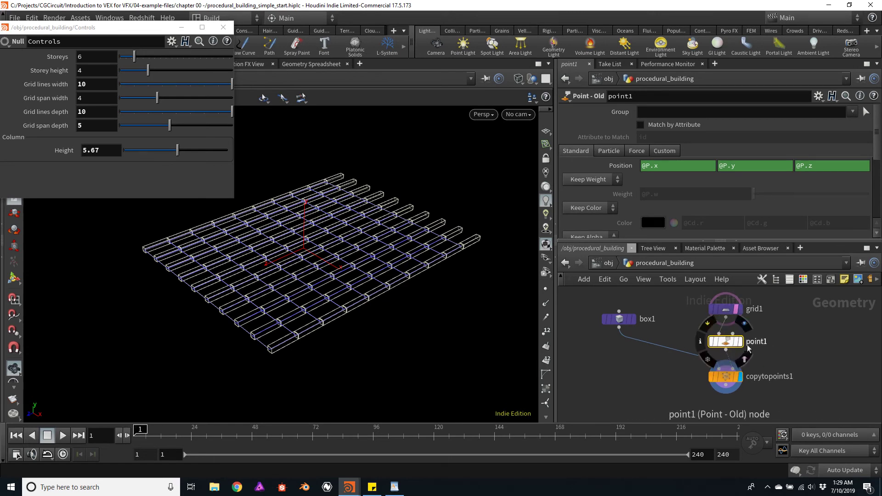
Set grid1's display flag to show the bare grid in the viewport
left_click(739, 309)
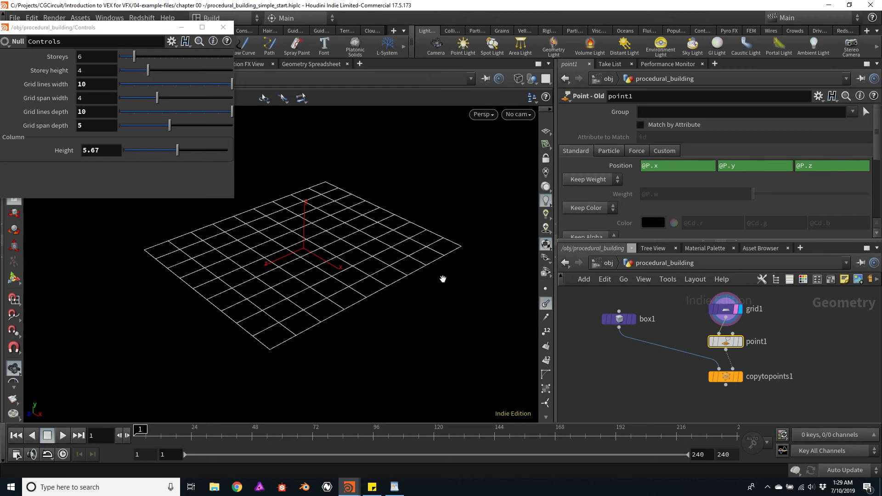
scroll(435, 271, "up", 5)
scroll(429, 270, "up", 4)
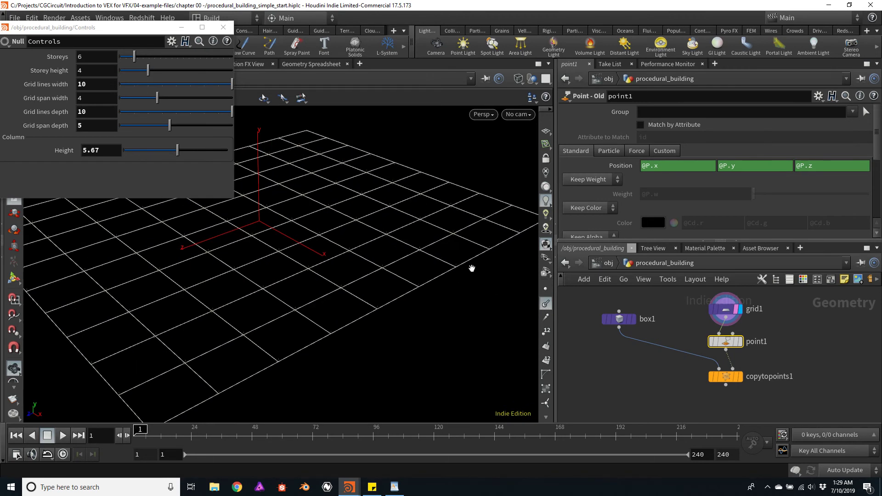
scroll(427, 267, "up", 4)
scroll(422, 254, "down", 8)
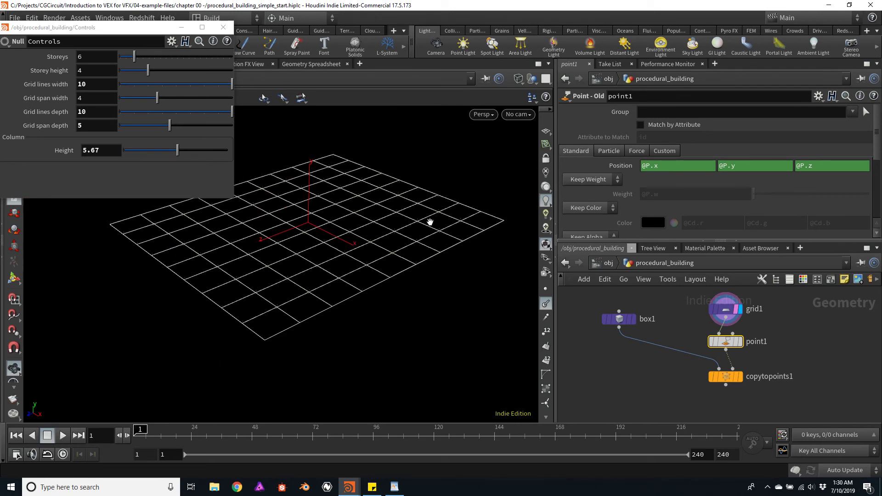
mouse_move(732, 348)
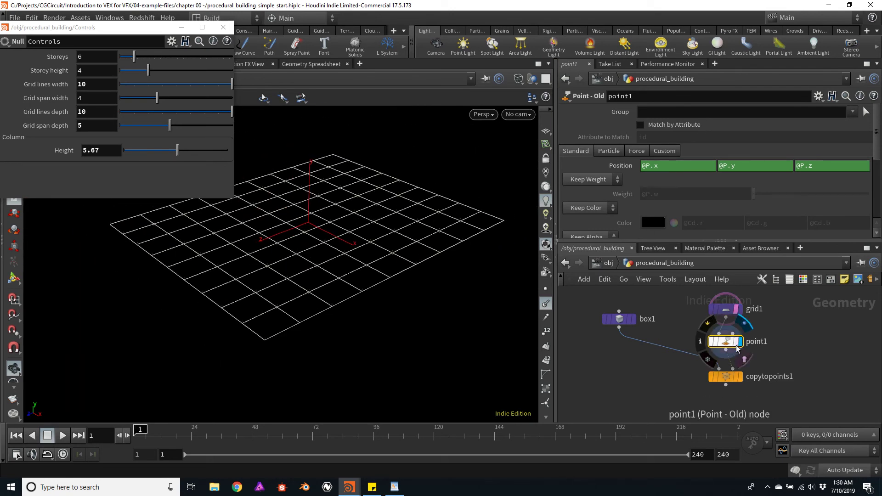
scroll(730, 347, "up", 4)
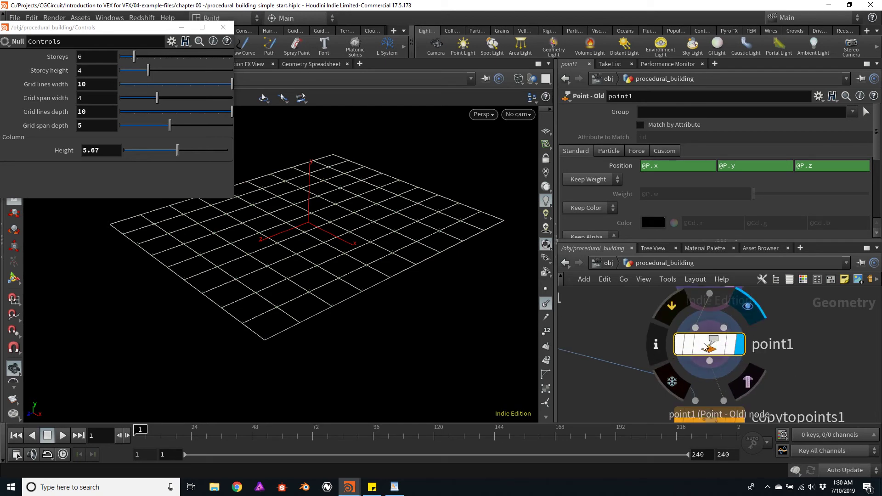
scroll(879, 130, "down", 1)
left_click_drag(879, 129, 876, 165)
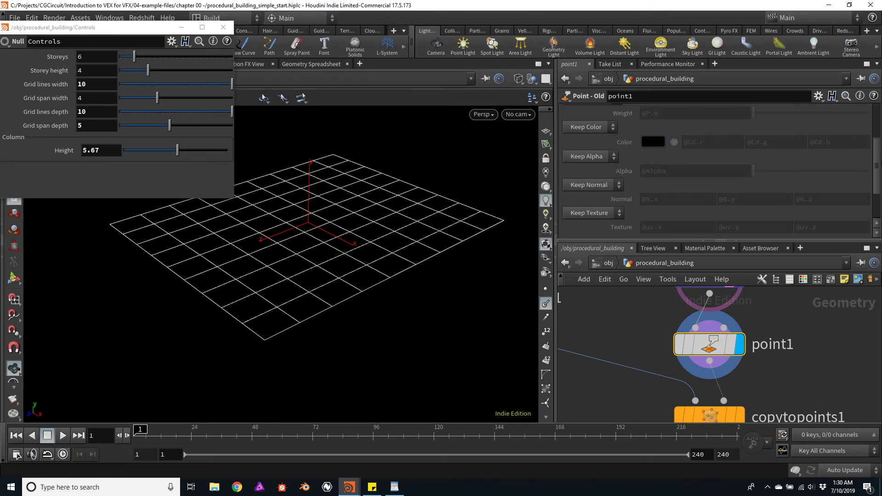
In point1, set Keep Normal to Add Normal with a Normal of 0, 0, 1
left_click(618, 185)
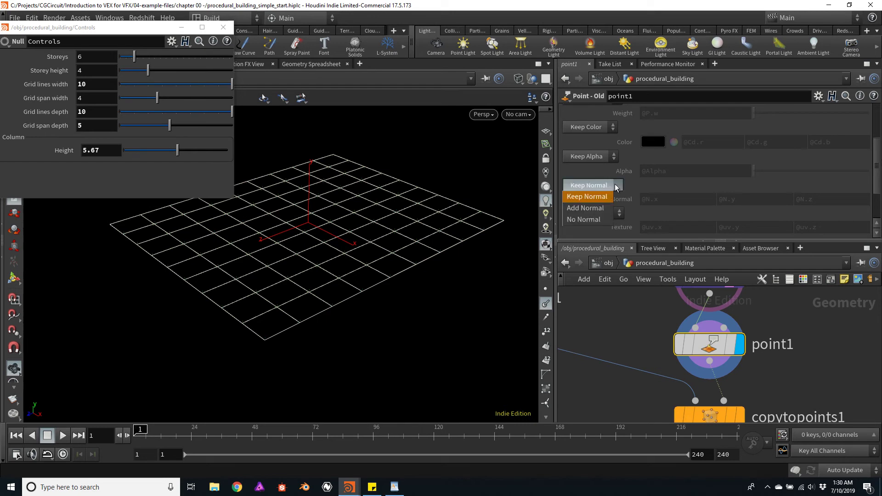
left_click(591, 208)
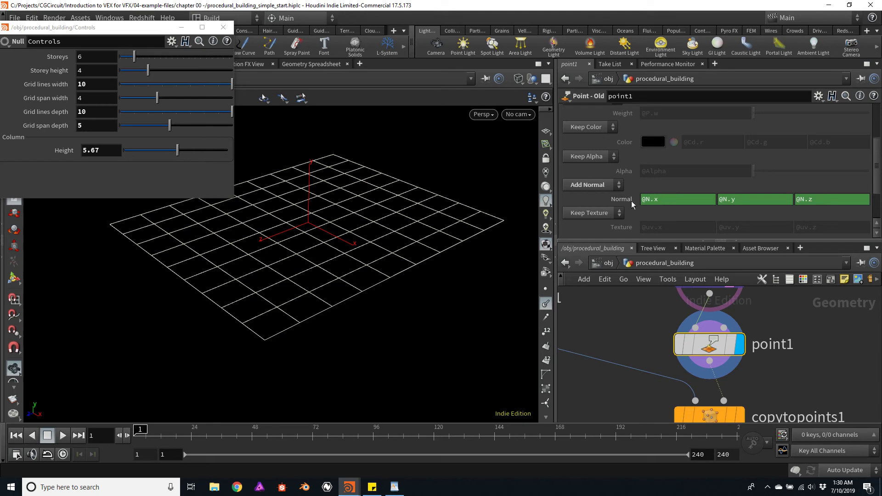
mouse_move(401, 196)
left_mouse_down()
mouse_move(380, 177)
mouse_move(412, 208)
left_mouse_up()
scroll(413, 209, "up", 3)
scroll(423, 213, "up", 4)
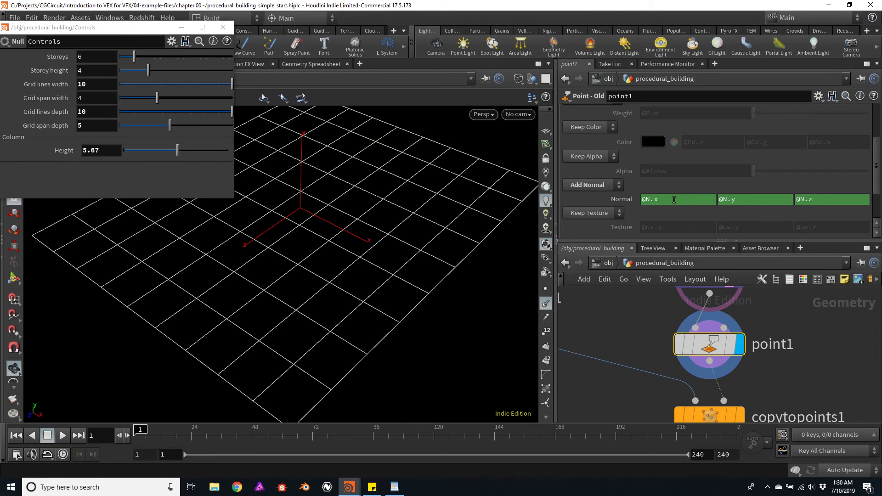
middle_click(673, 199, "ctrl")
middle_click(742, 200, "ctrl")
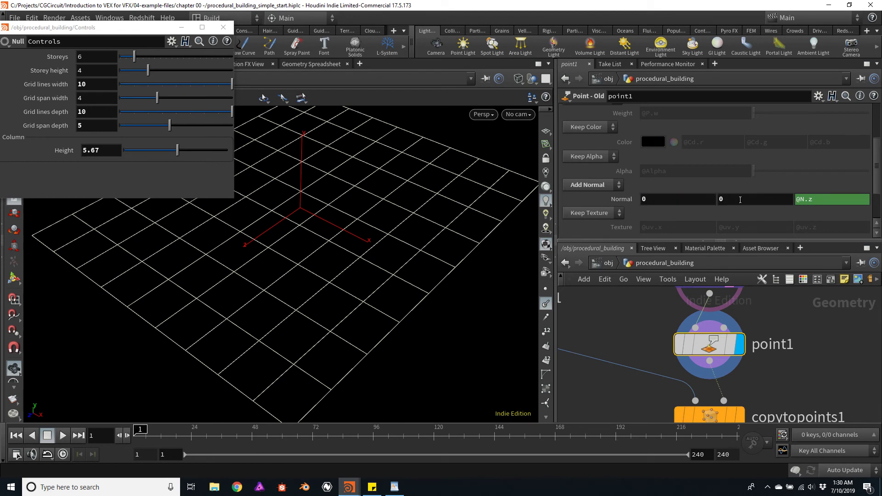
middle_click(814, 199, "ctrl")
left_click(815, 200)
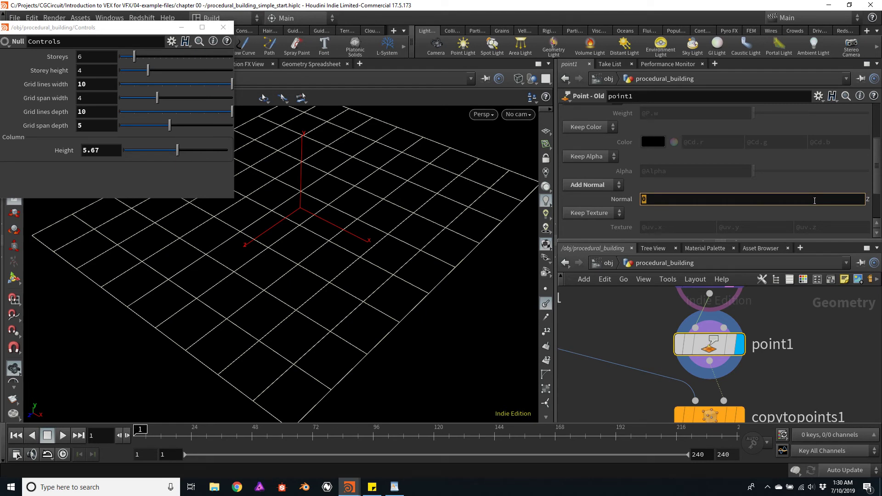
type("1")
key("Return")
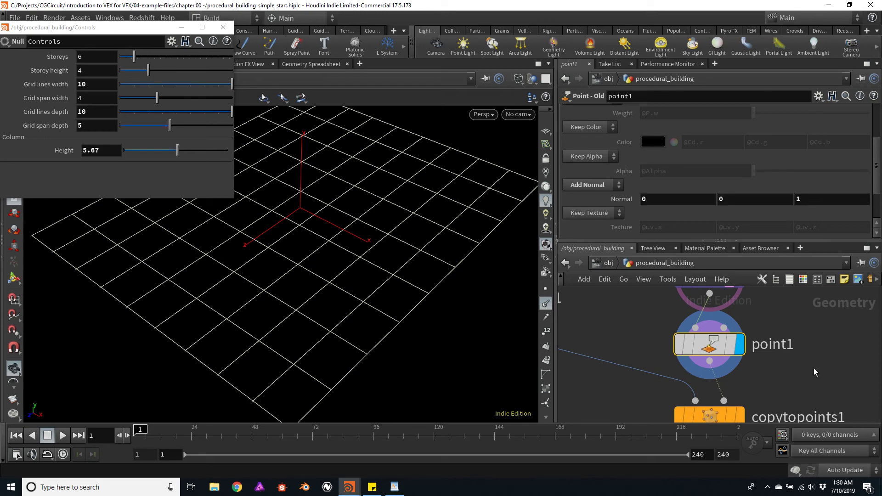
Display copytopoints1 to check that the copied columns stand upright
middle_click_drag(812, 371, 795, 336)
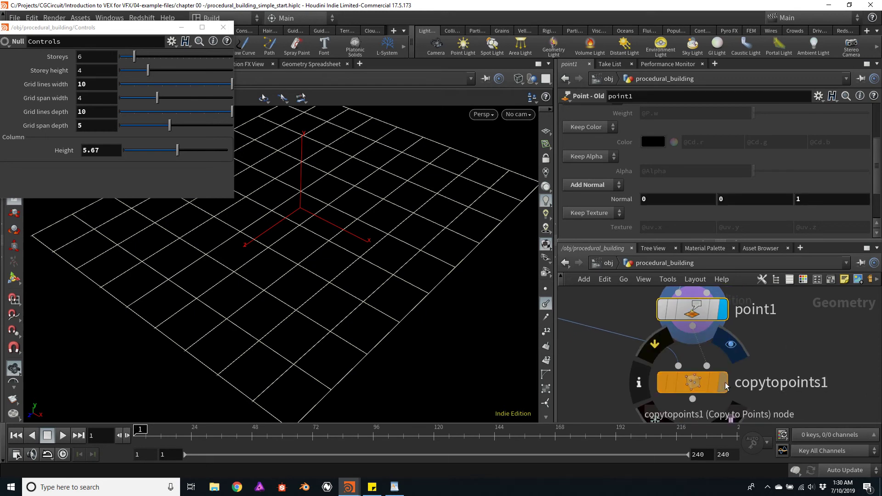
left_click(724, 385)
left_click(698, 382)
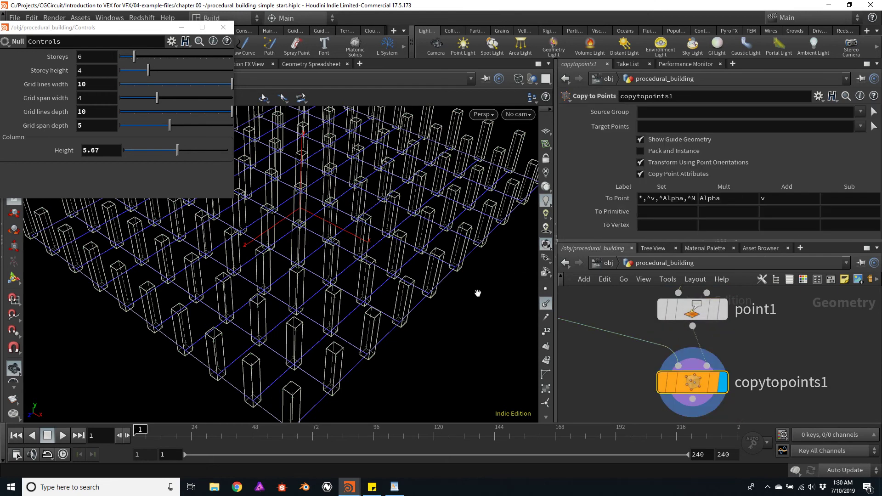
mouse_move(473, 296)
left_mouse_down()
mouse_move(465, 281)
mouse_move(477, 312)
mouse_move(441, 296)
mouse_move(466, 305)
left_mouse_up()
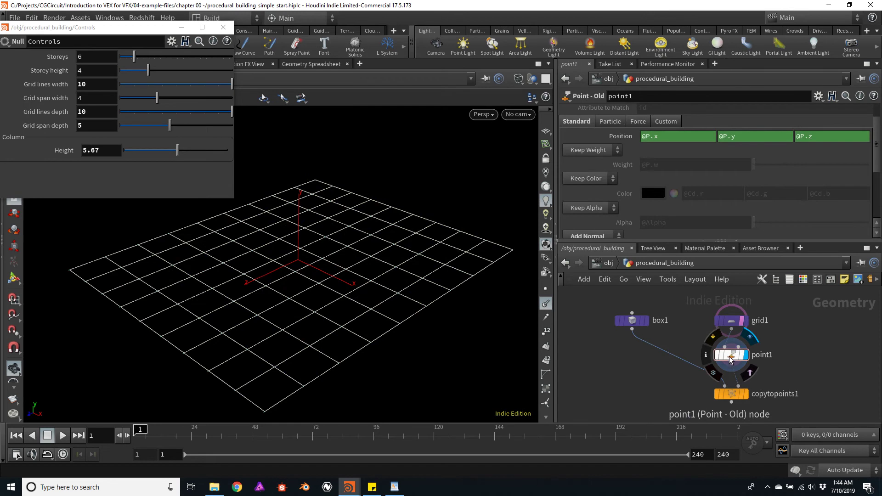
mouse_move(730, 354)
left_mouse_down()
mouse_move(751, 358)
mouse_move(732, 361)
left_mouse_up()
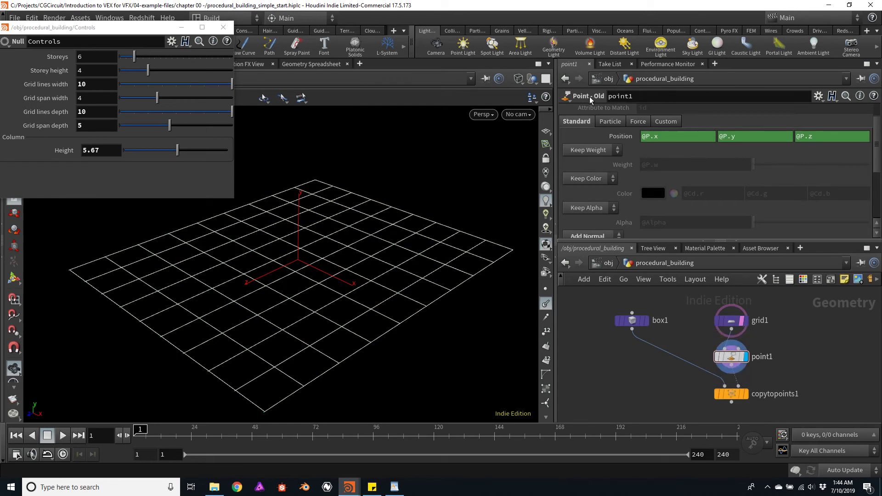
mouse_move(732, 360)
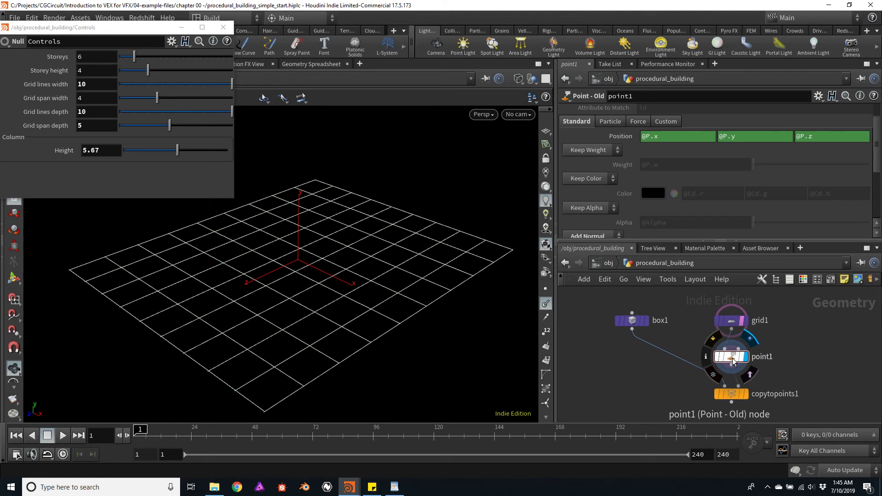
scroll(864, 181, "down", 2)
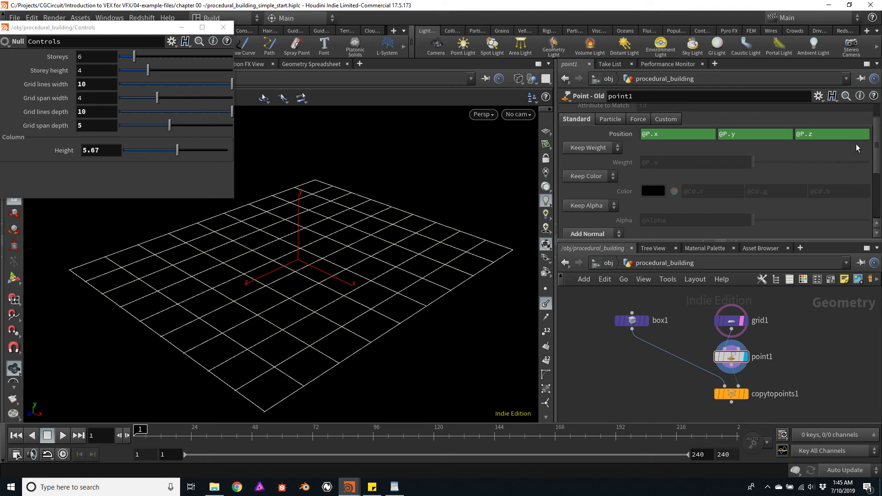
left_click_drag(878, 142, 878, 166)
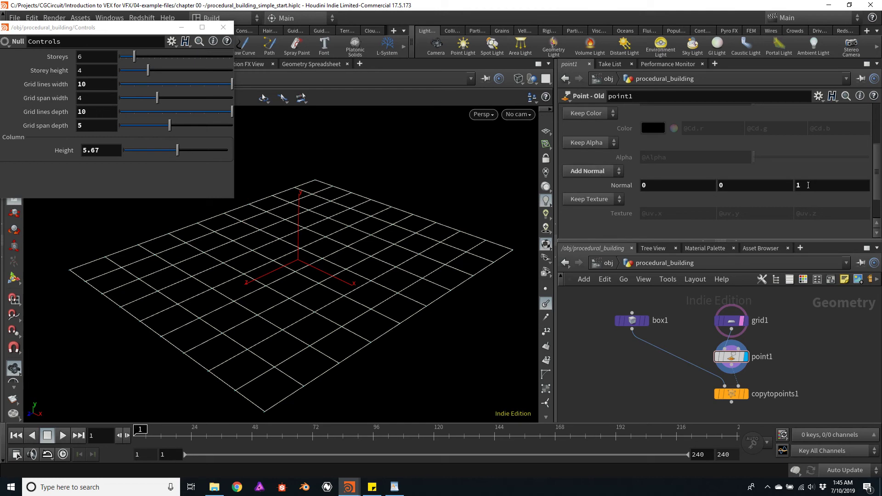
scroll(879, 173, "down", 1)
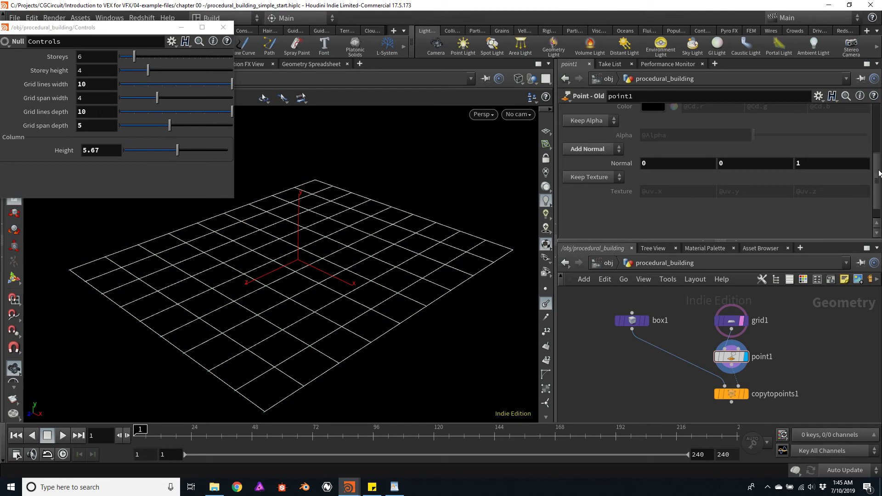
scroll(875, 171, "up", 1)
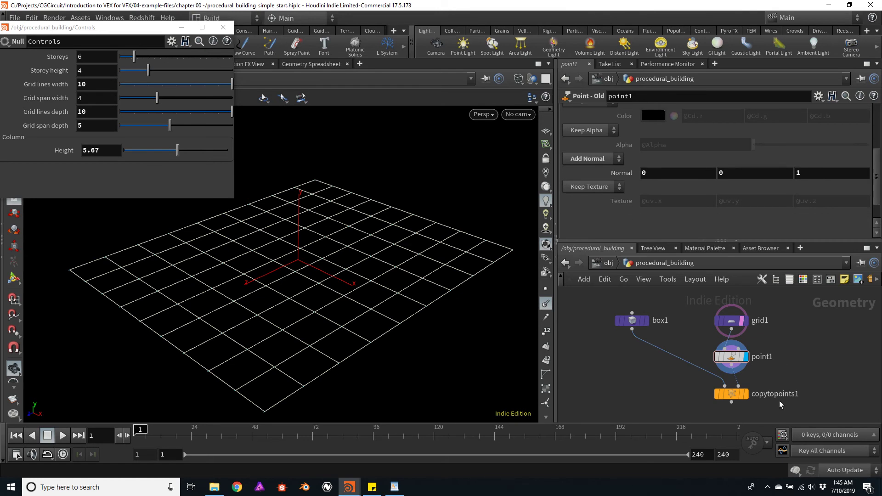
Set the display flag on copytopoints1 to show an upright box column on every grid point
middle_click_drag(789, 374, 767, 343)
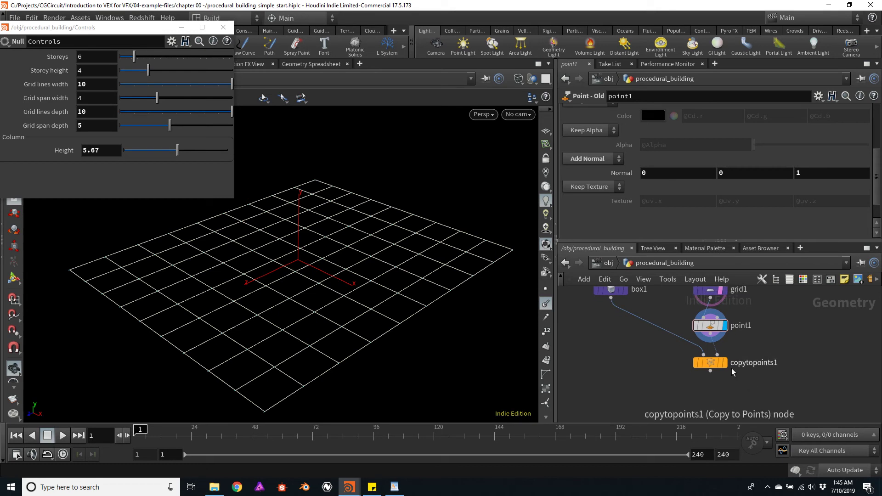
mouse_move(727, 366)
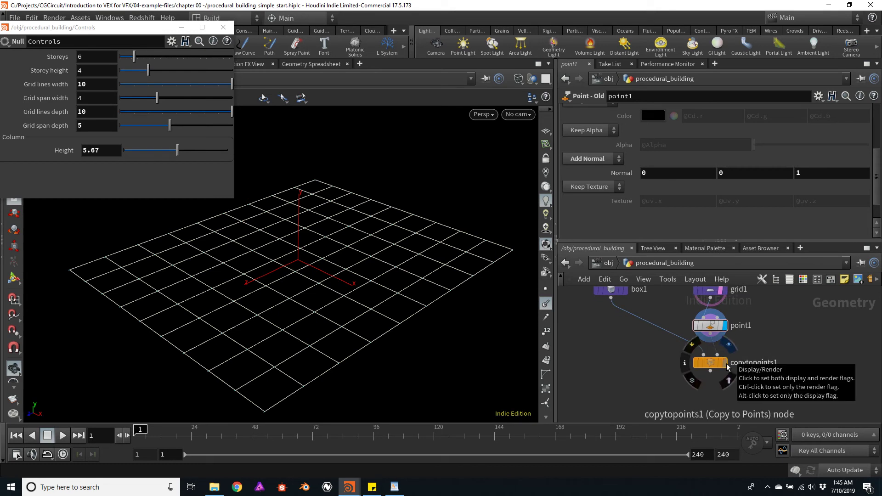
left_click(727, 366)
scroll(724, 361, "up", 3)
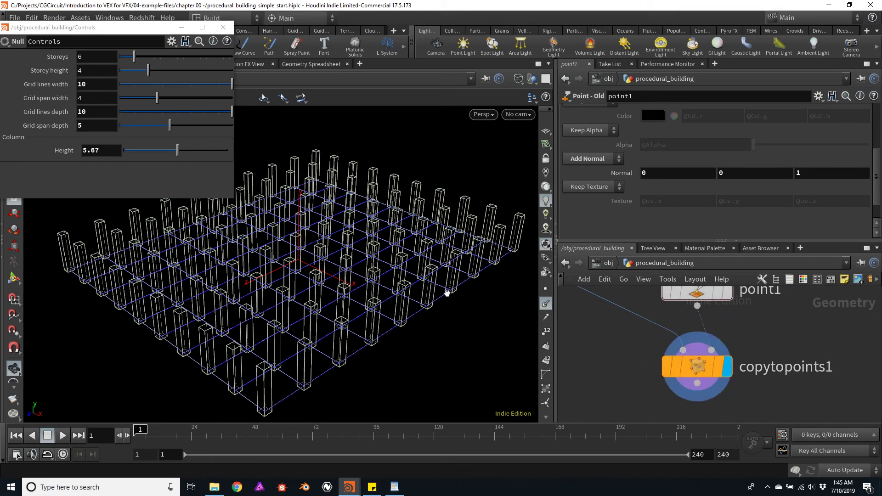
left_click_drag(440, 285, 423, 270, "alt")
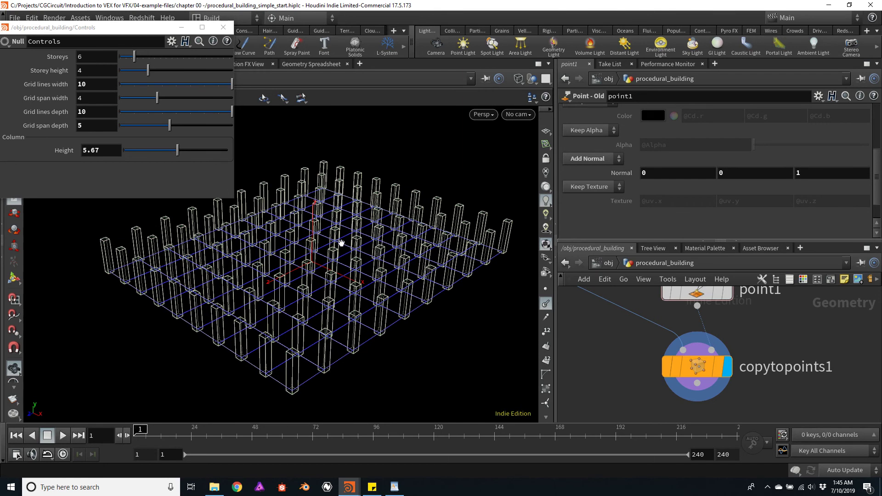
In the Controls window, set Grid lines width to 4 and Grid lines depth to 5
left_click(95, 85)
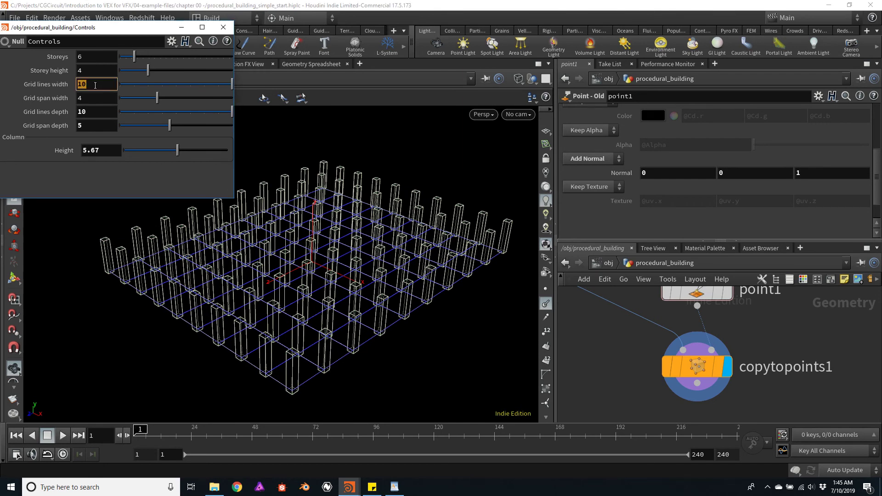
type("4")
key("Return")
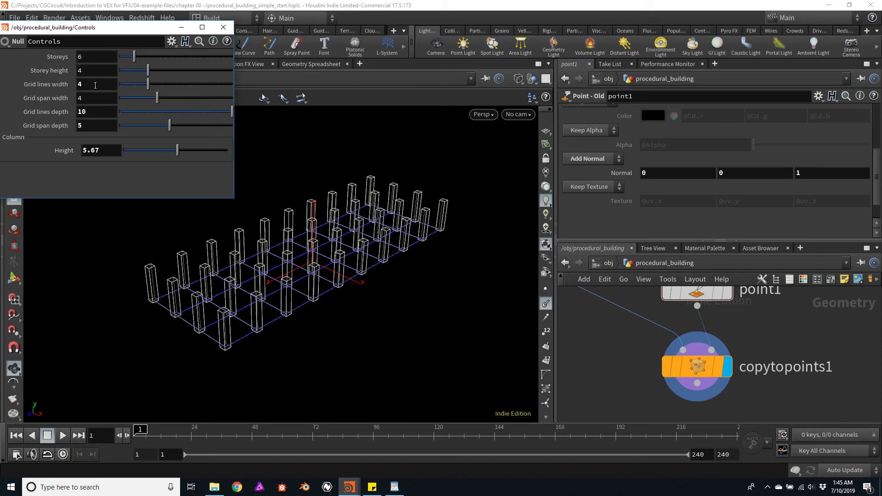
double_click(97, 116)
type("5")
key("Return")
left_click_drag(344, 212, 418, 293)
scroll(802, 372, "down", 6)
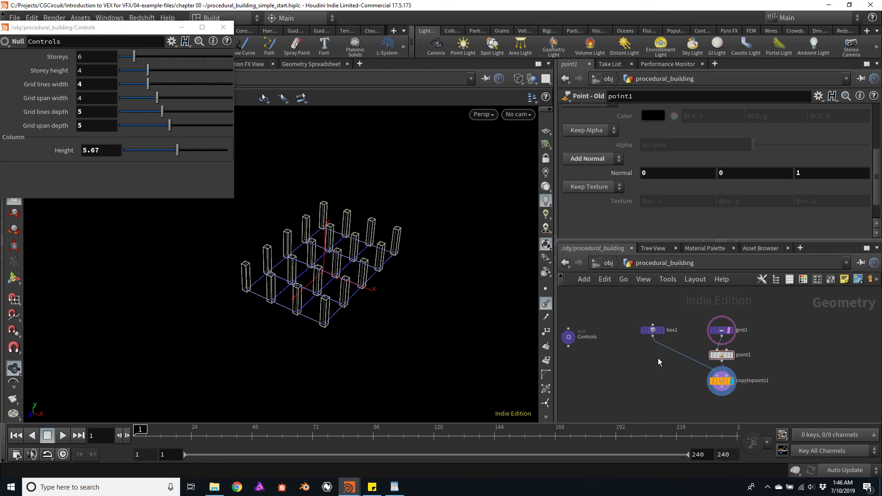
Zoom the network editor out to see all nodes and zoom the viewport in
scroll(360, 292, "up", 5)
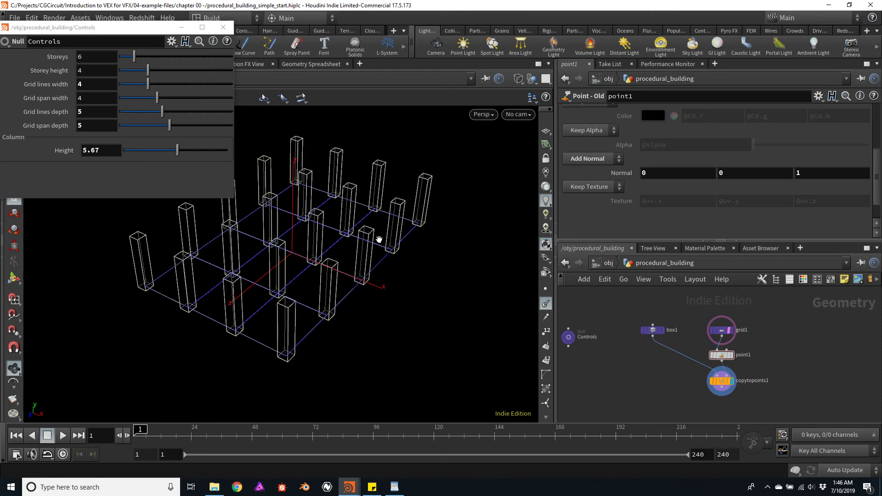
middle_click_drag(442, 249, 438, 242)
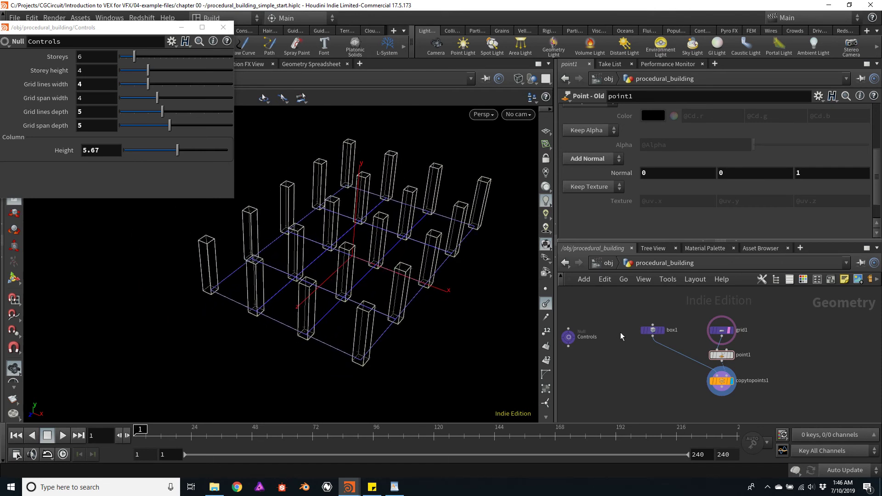
scroll(643, 363, "up", 3)
Insert a Color node, color1, on the wire between box1 and copytopoints1
key("Tab")
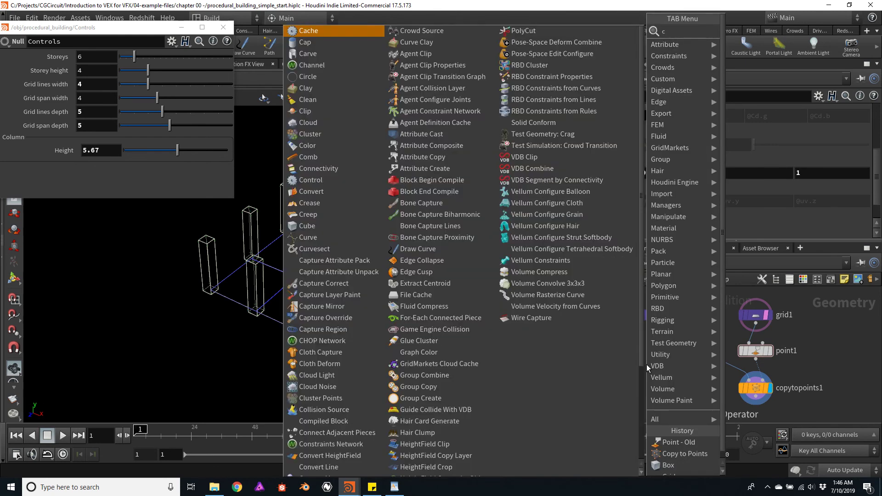
type("color")
key("Return")
left_click(646, 365)
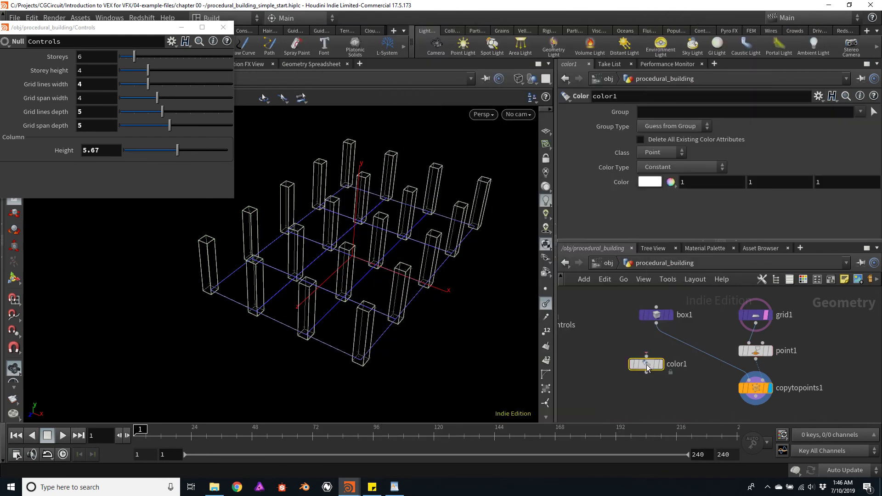
left_click_drag(646, 365, 660, 351)
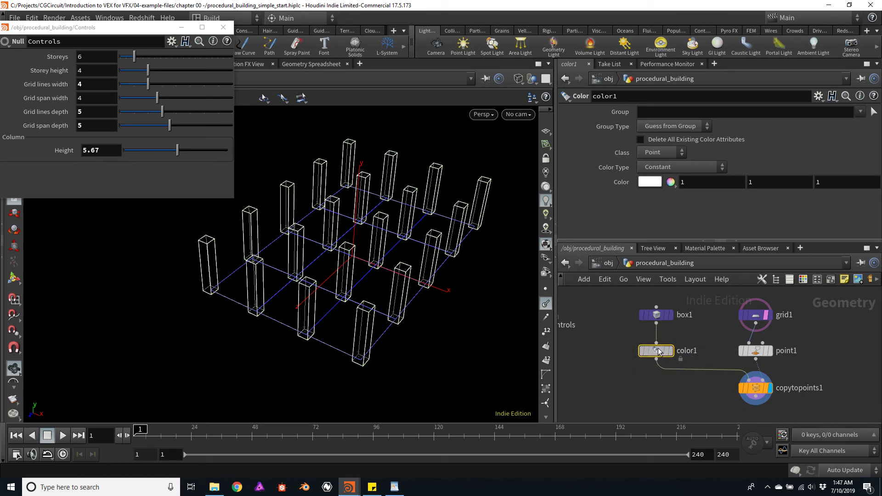
Tint color1 purple and open Edit Parameter Interface for the Controls node
mouse_move(661, 351)
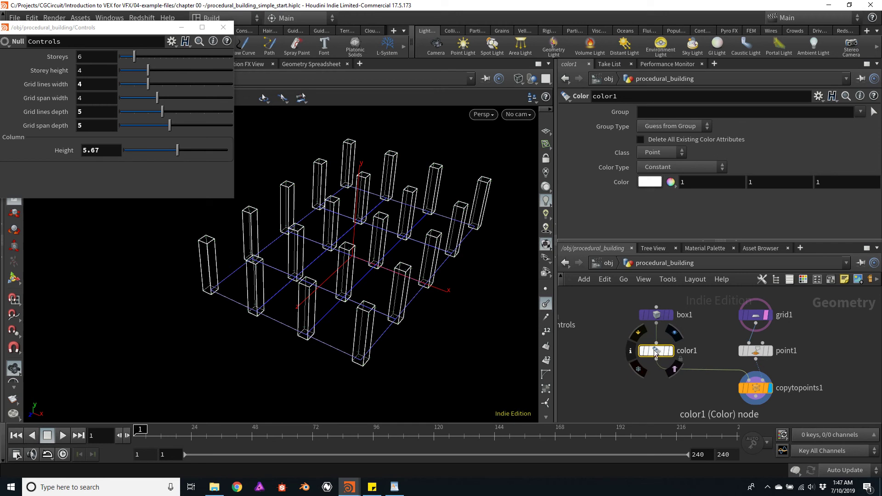
key("c")
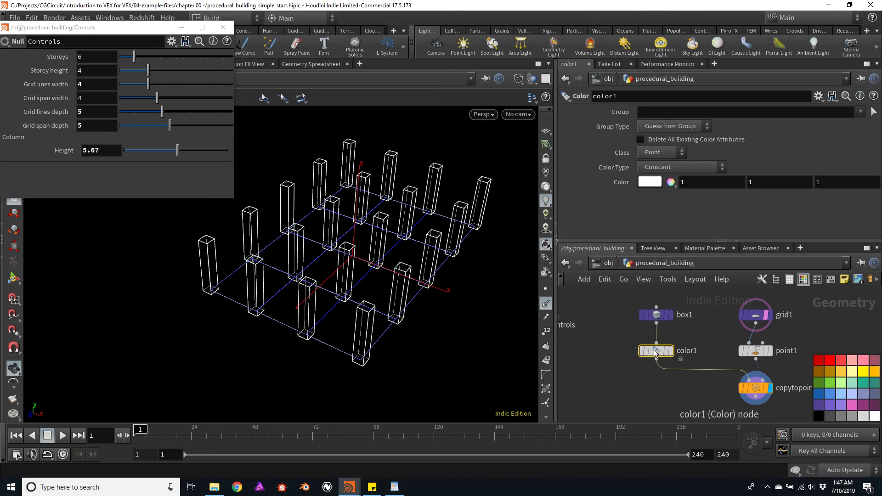
left_click(819, 406)
key("c")
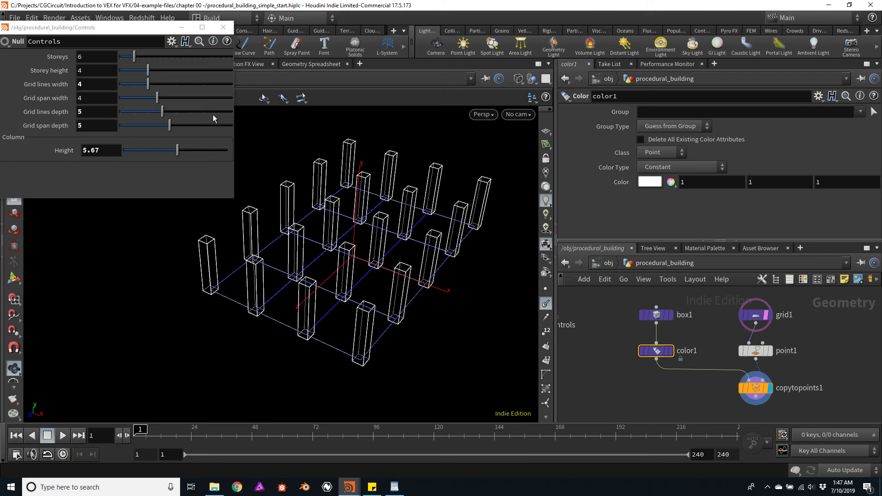
left_click(172, 42)
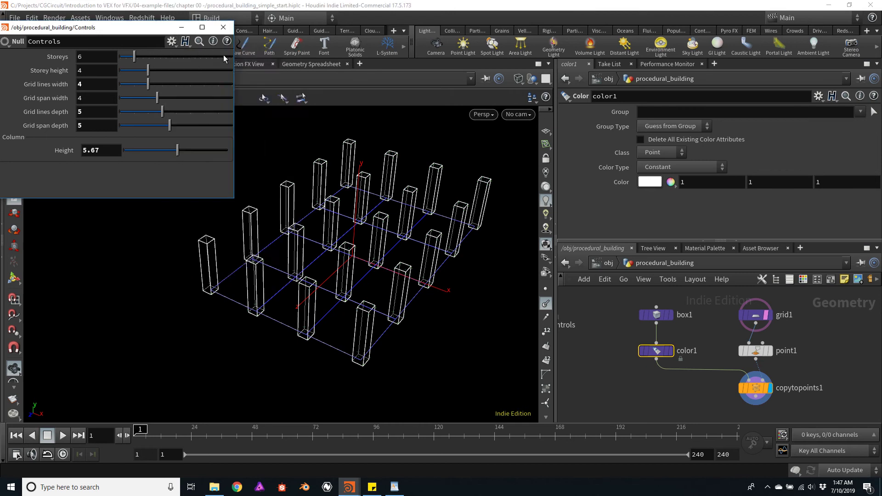
left_click(225, 55)
Add a Color parameter to the Column folder, labelled Color and named columnColor
left_click_drag(85, 32, 729, 30)
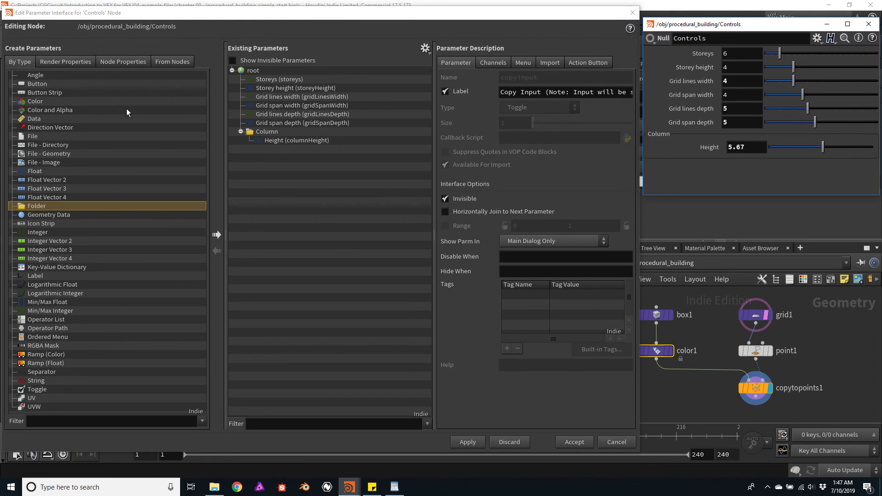
left_click(65, 161)
left_click(35, 102)
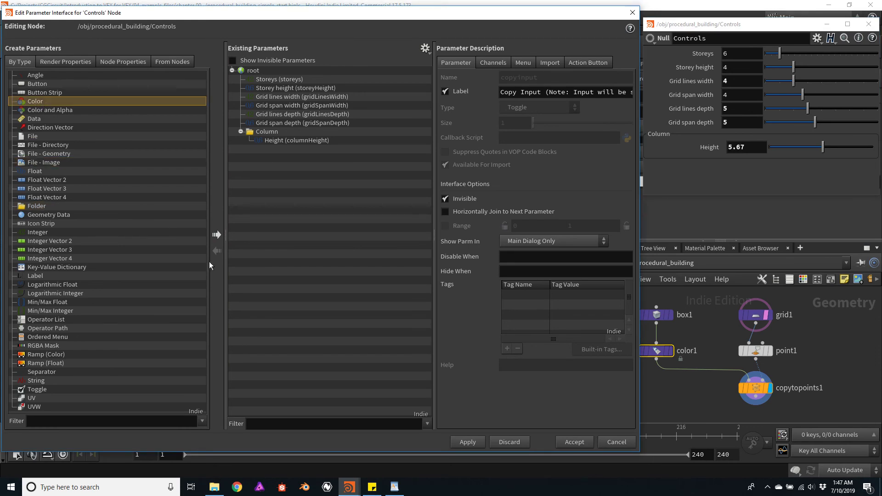
left_click(216, 235)
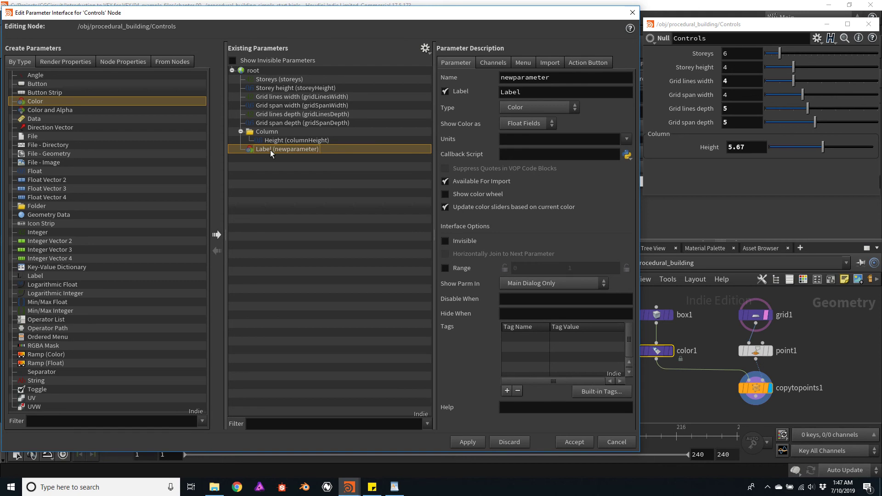
left_click_drag(270, 150, 271, 134)
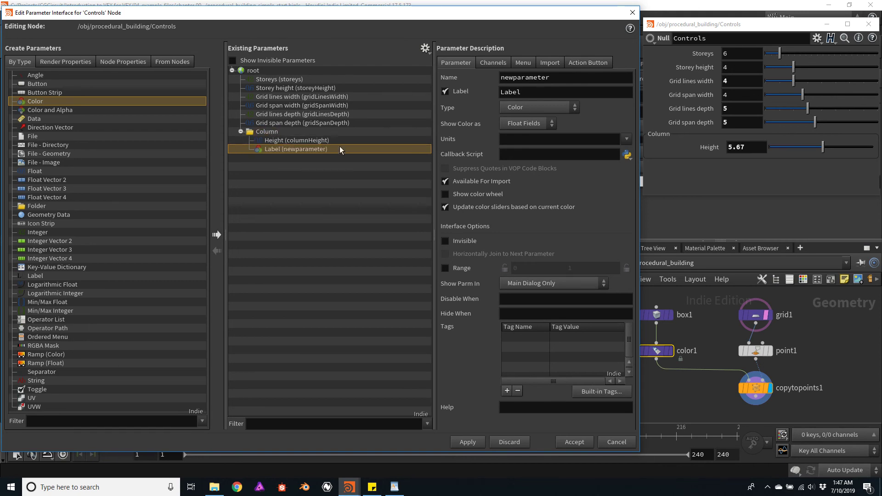
double_click(291, 148)
double_click(552, 92)
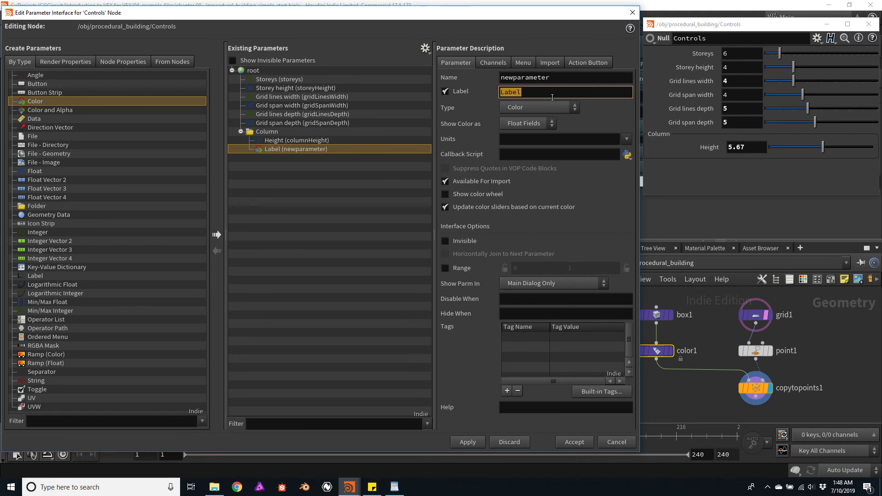
type("Color")
double_click(560, 78)
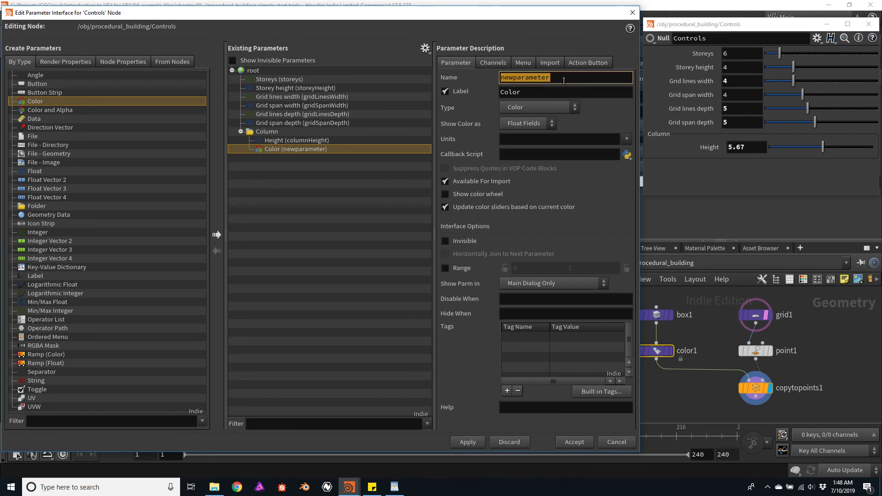
type("column")
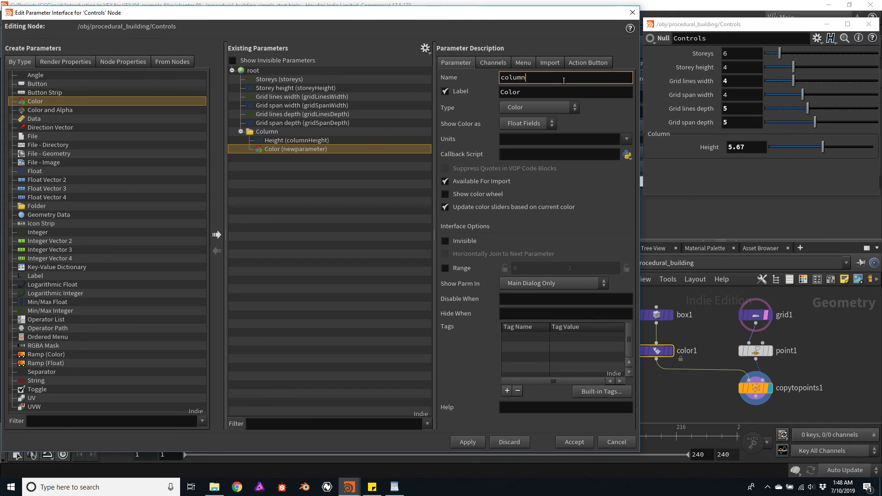
type("Color")
left_click(499, 62)
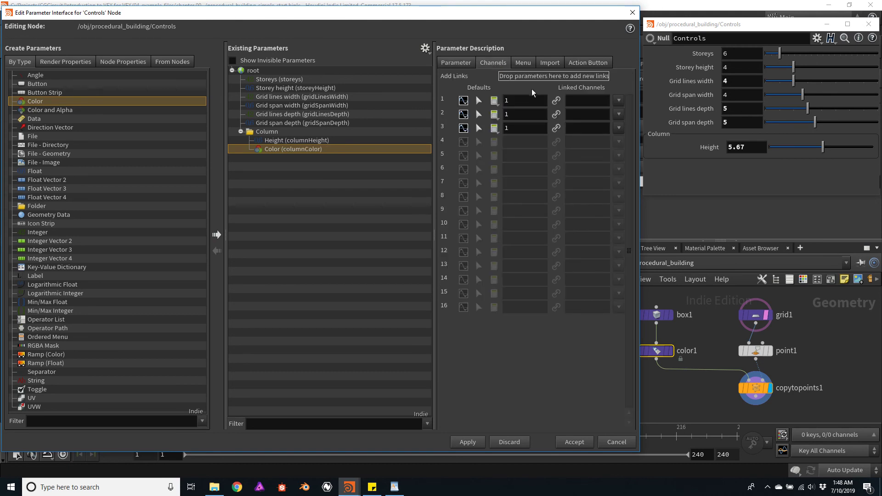
Set the columnColor channel defaults to .9, .9, .9
left_click(524, 101)
type(".9")
key("Tab")
type(".9")
key("Tab")
type(".9")
key("Tab")
Add a String parameter to the Controls Column folder and move it below Height
left_click(268, 132)
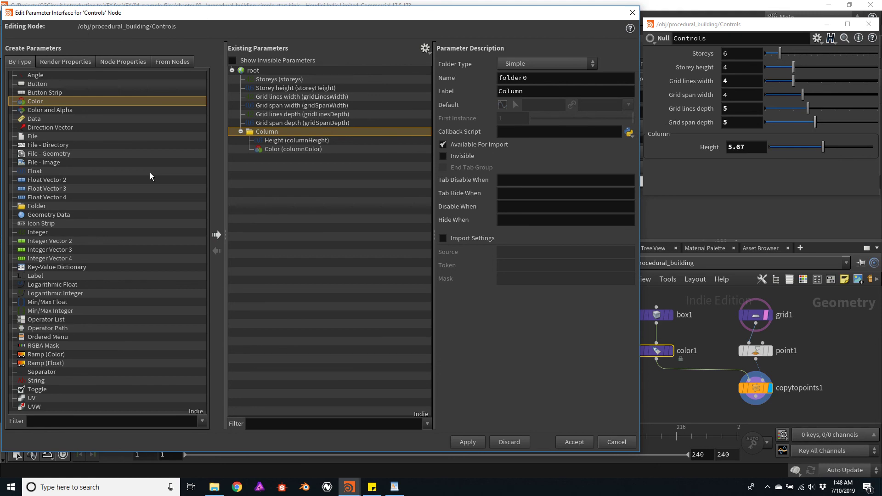
left_click(39, 382)
left_click(215, 237)
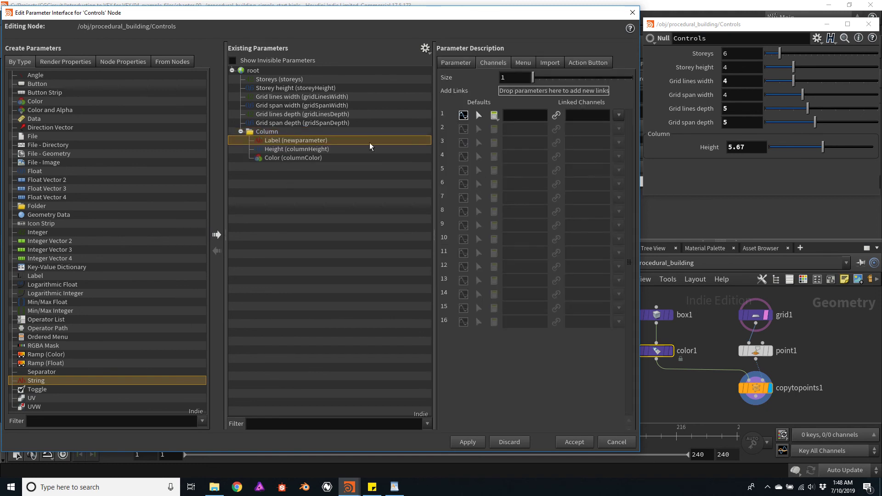
left_click(284, 143)
left_click_drag(284, 144, 293, 158)
Label the new string parameter 'Group' and give it the default value 'Columns'
double_click(282, 150)
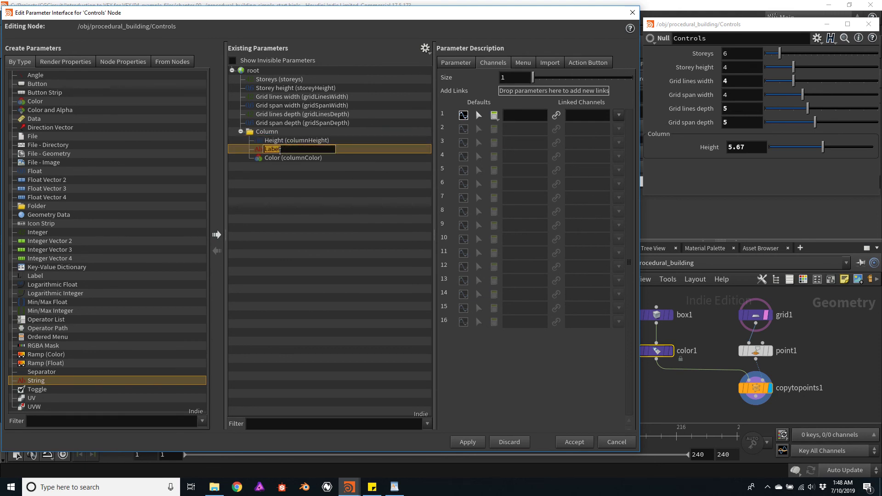
type("Group")
key("Return")
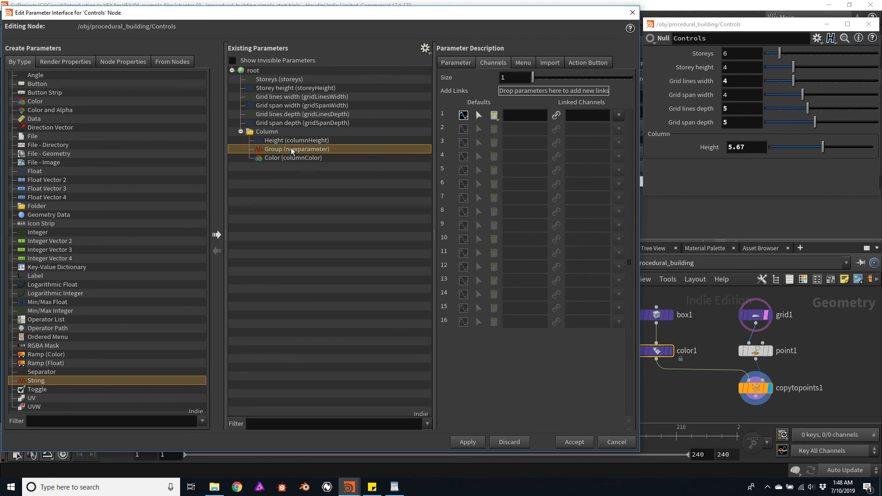
left_click(524, 118)
type("Columns")
key("Return")
left_click(465, 67)
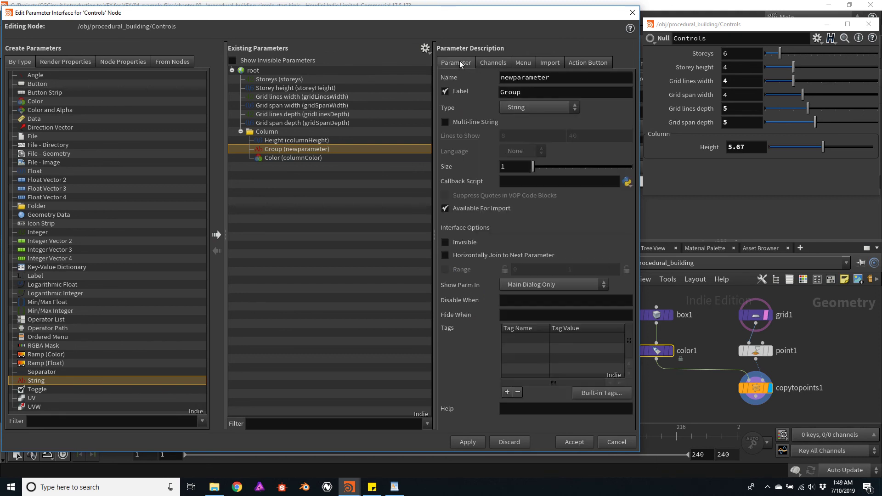
Apply the interface changes and paste the Controls Color as a relative reference into color1's Color
left_click(574, 442)
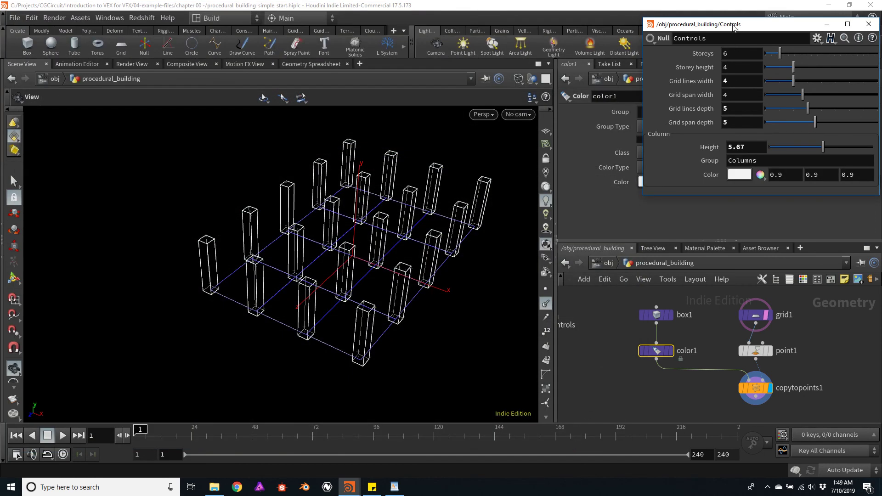
left_click_drag(733, 27, 107, 82)
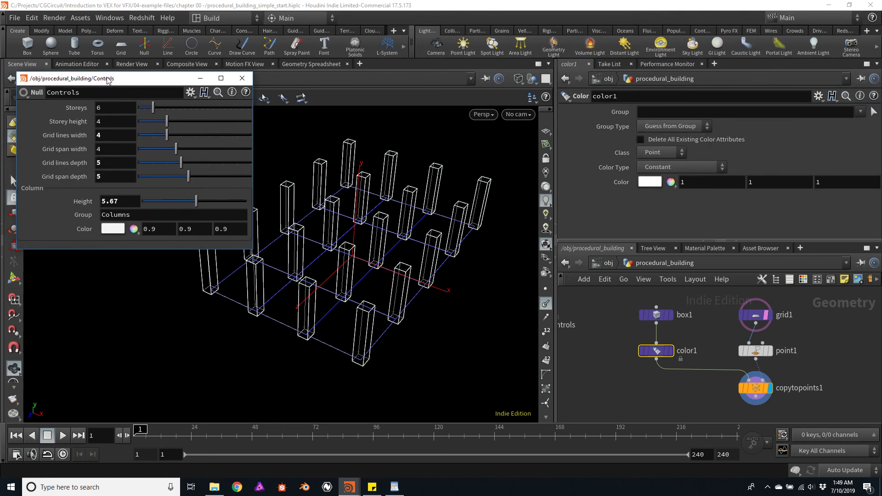
right_click(85, 229)
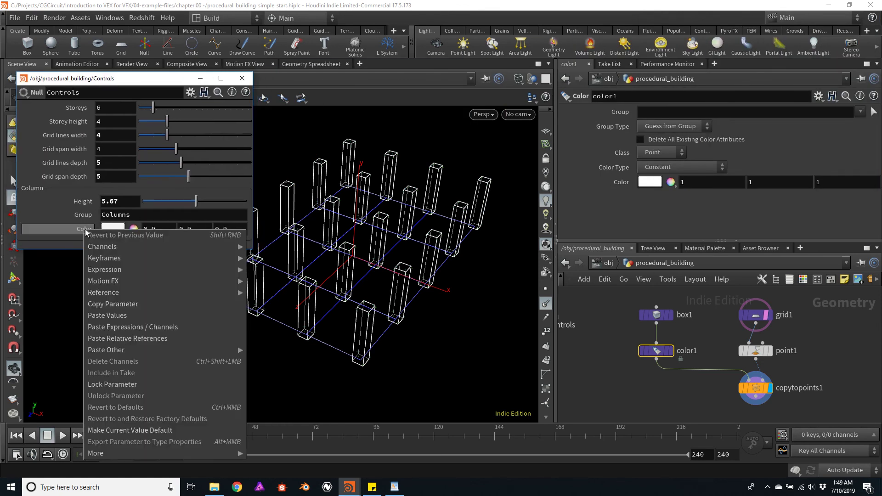
left_click(101, 304)
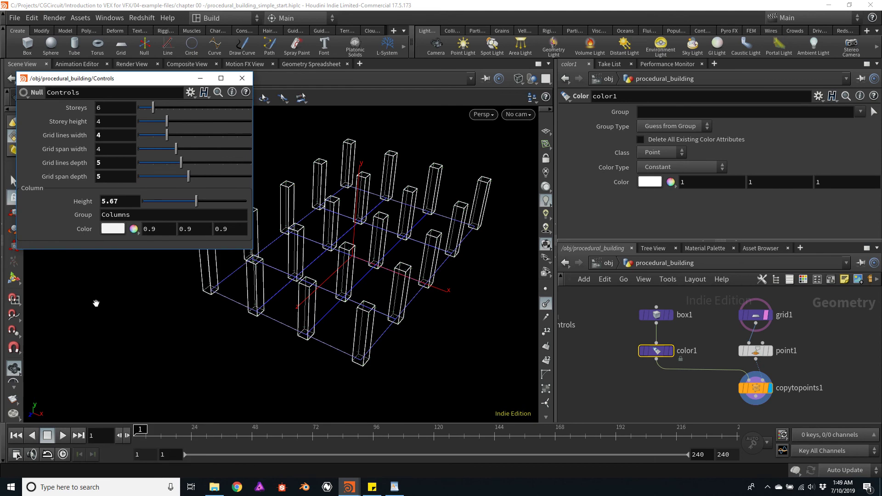
left_click(657, 351)
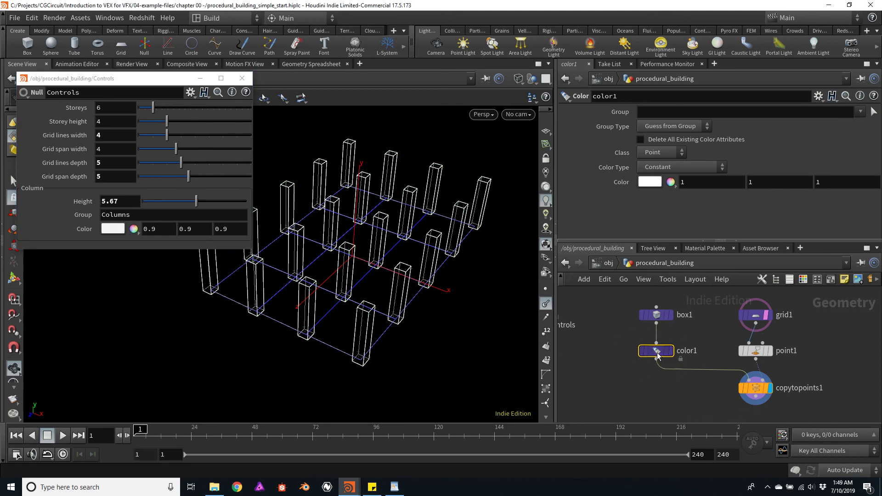
right_click(619, 185)
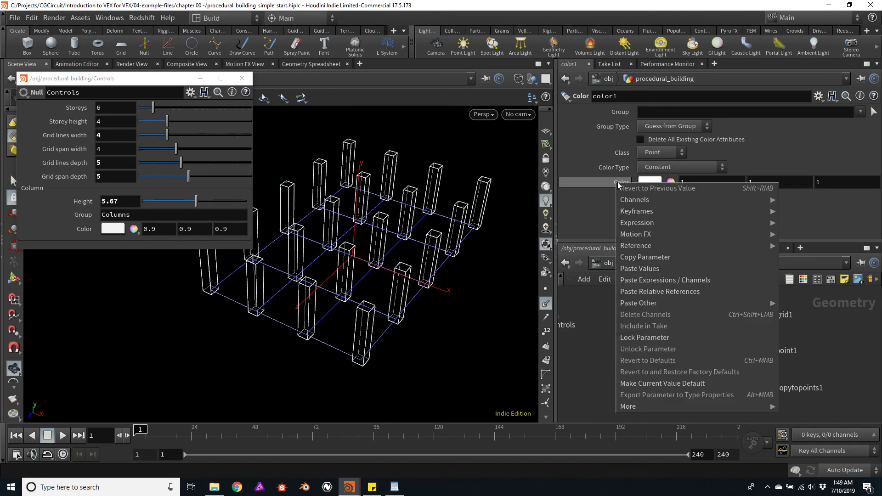
left_click(679, 292)
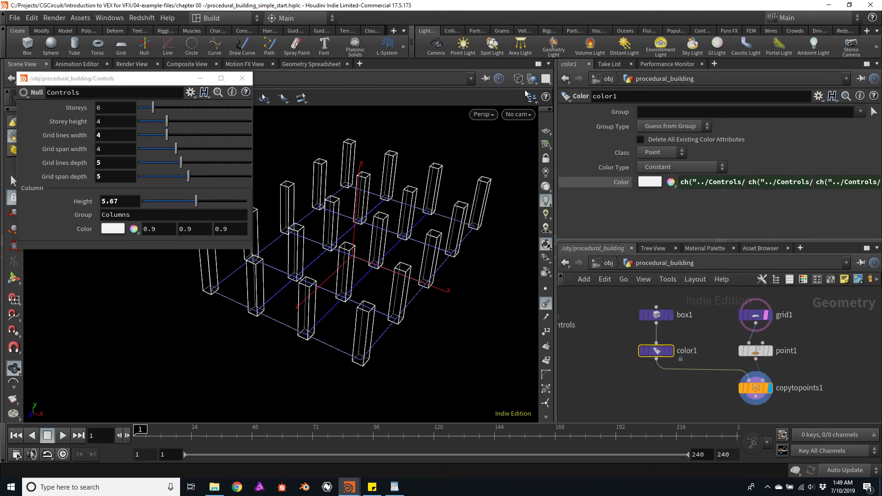
Switch the viewport display to Smooth Wire Shaded
left_click(518, 79)
left_click(537, 195)
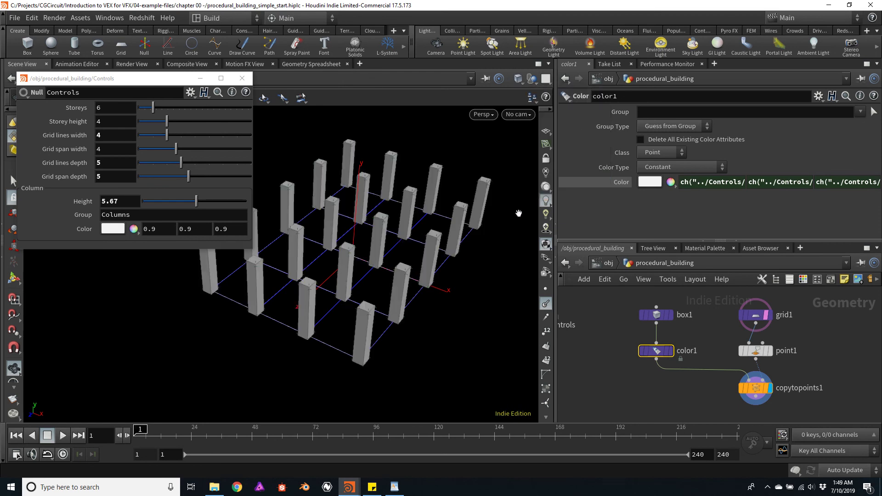
mouse_move(459, 285)
left_mouse_down("alt")
mouse_move(451, 283)
mouse_move(462, 278)
left_mouse_up("alt")
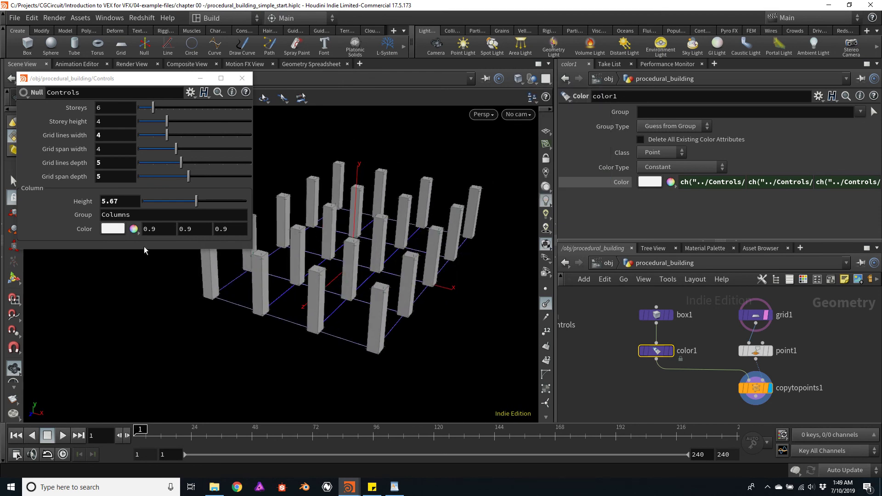
Try a few colours on the Controls Color, settling on mid grey 0.5
left_click(133, 228)
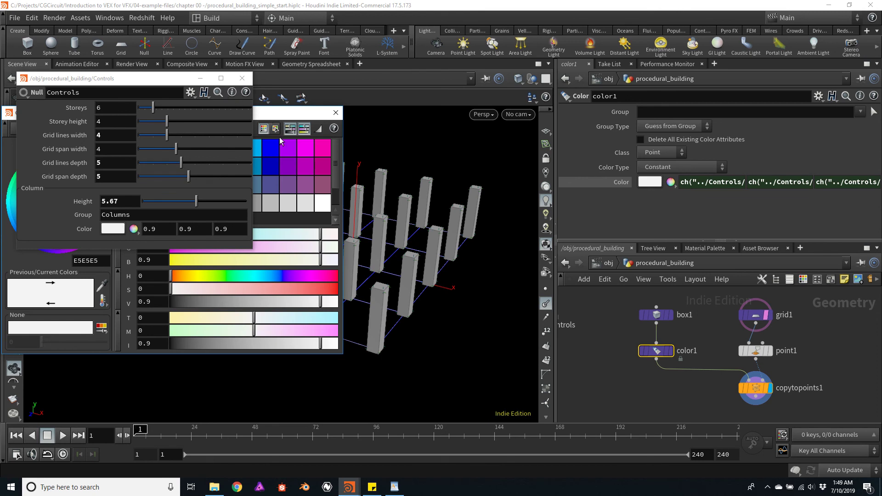
left_click(305, 152)
left_click(307, 193)
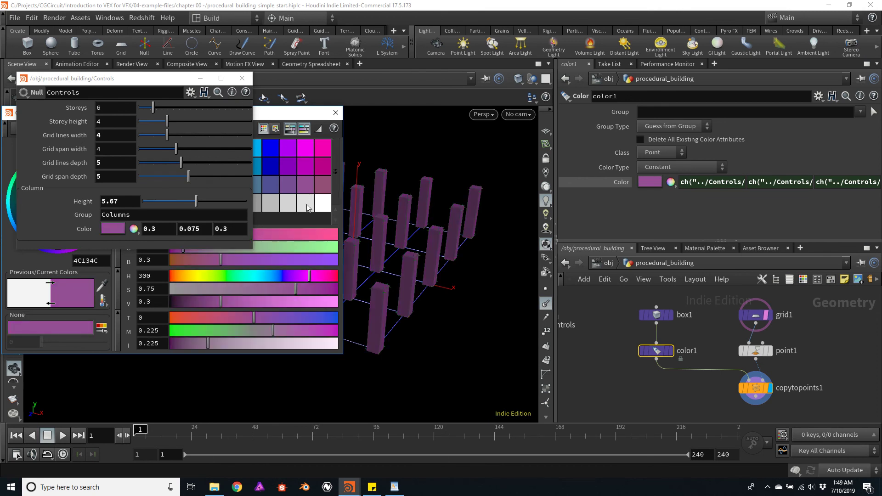
left_click(308, 211)
left_click(274, 207)
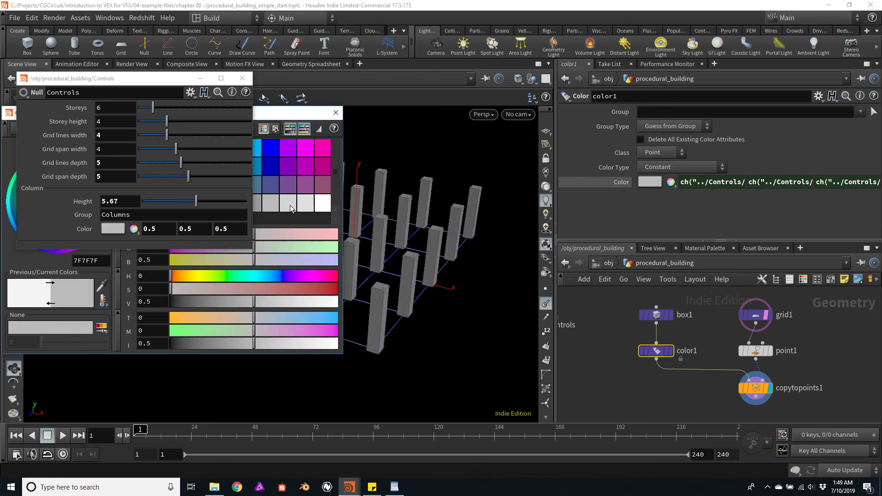
left_click(336, 112)
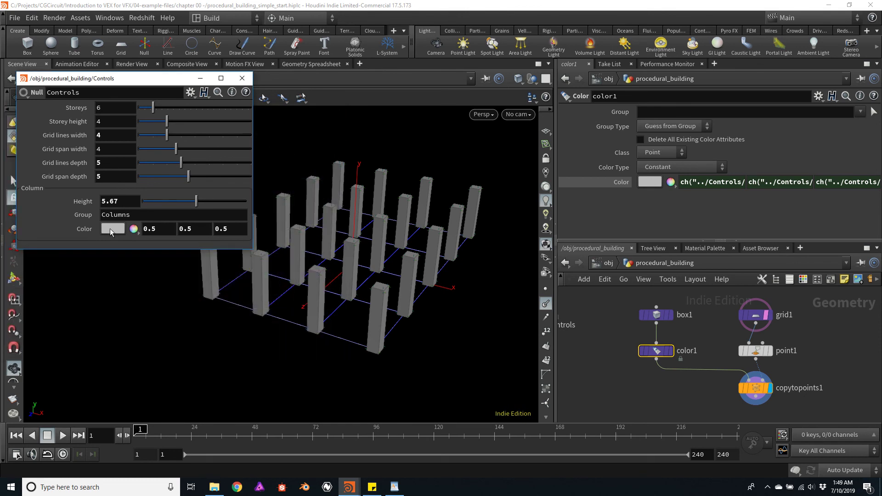
Copy the Controls Group parameter and insert a Group Create node between color1 and copytopoints1
right_click(82, 221)
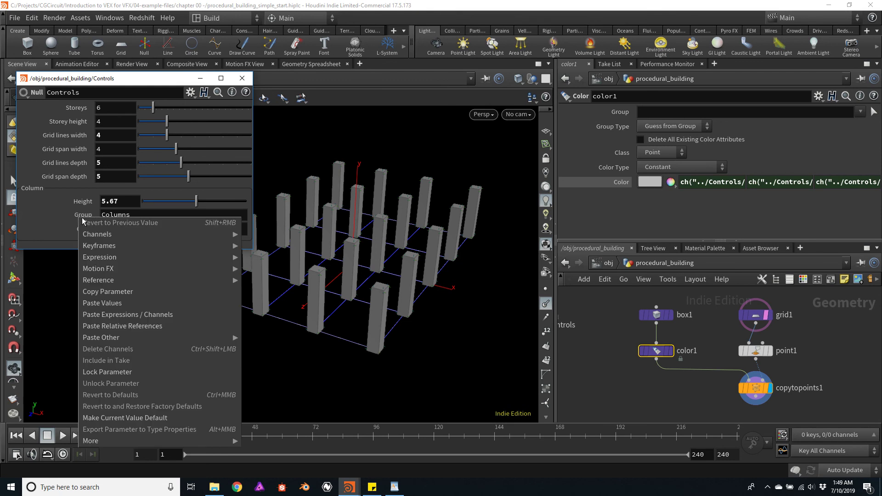
left_click(112, 291)
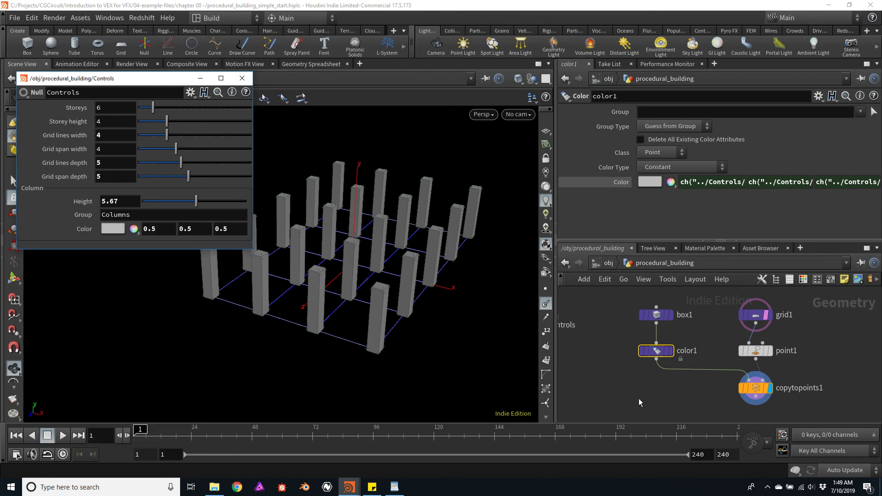
key("Tab")
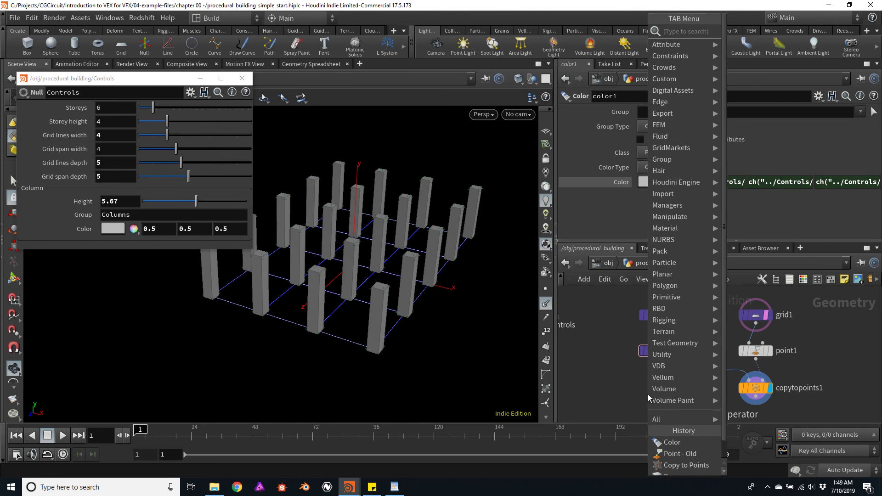
type("group")
key("Return")
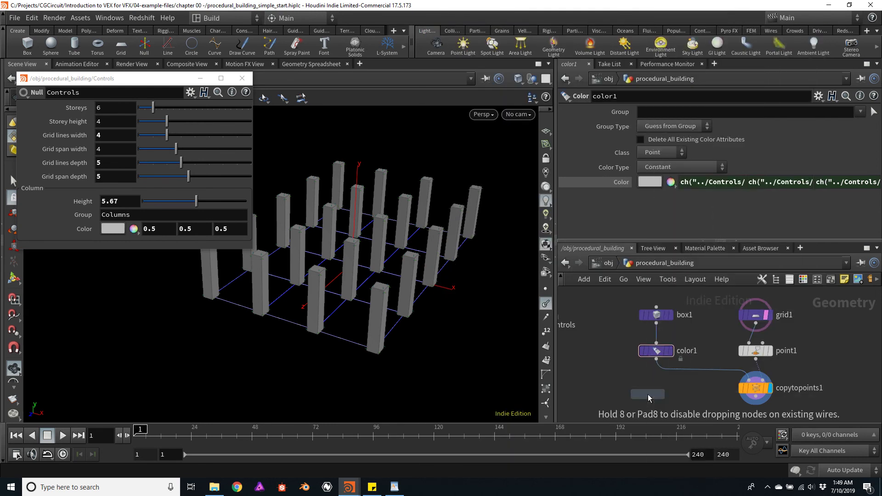
left_click(692, 388)
left_click_drag(692, 389, 662, 391)
Colour the group1 node gold
scroll(680, 377, "down", 3)
mouse_move(667, 359)
key("c")
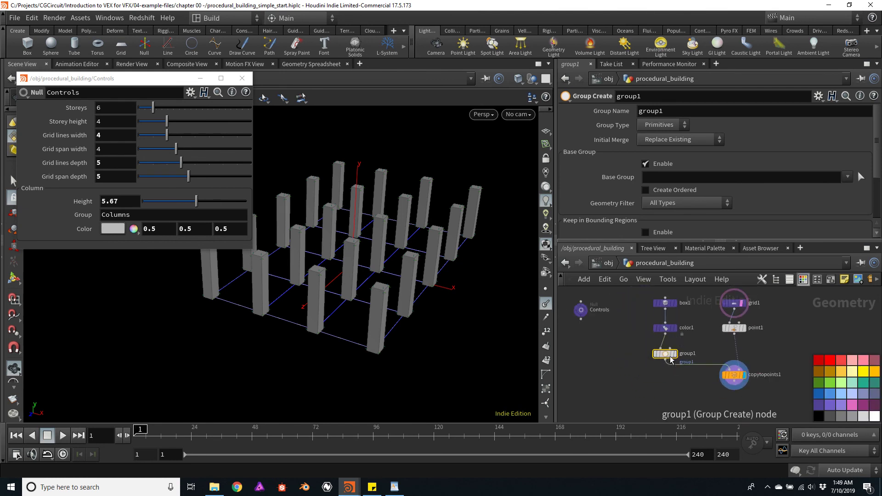
left_click(831, 372)
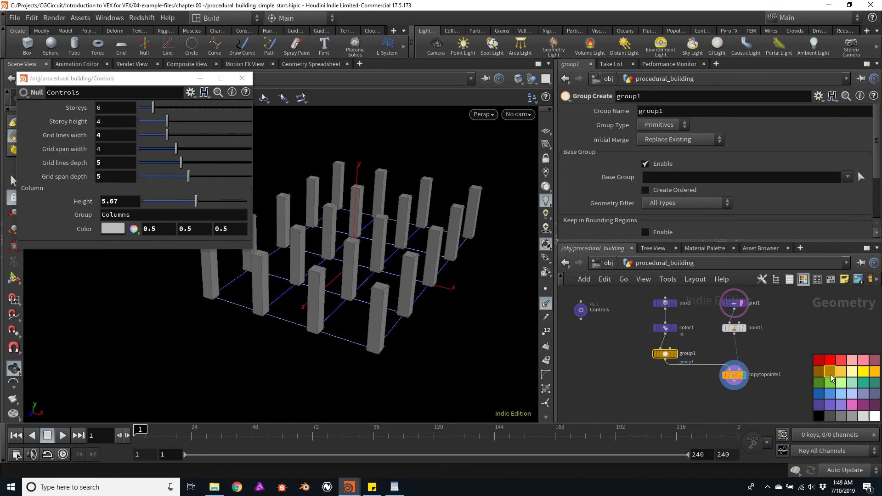
key("c")
scroll(679, 349, "up", 3)
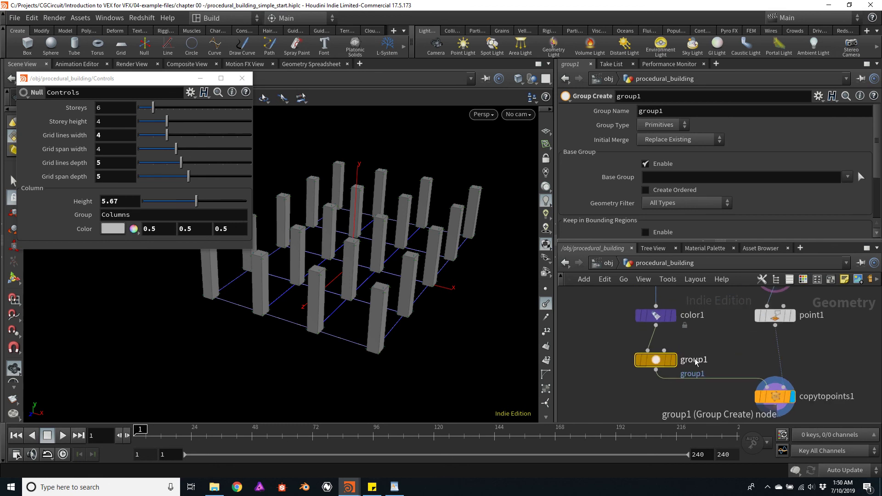
Paste the Controls Group as a relative reference into group1's Group Name
right_click(606, 113)
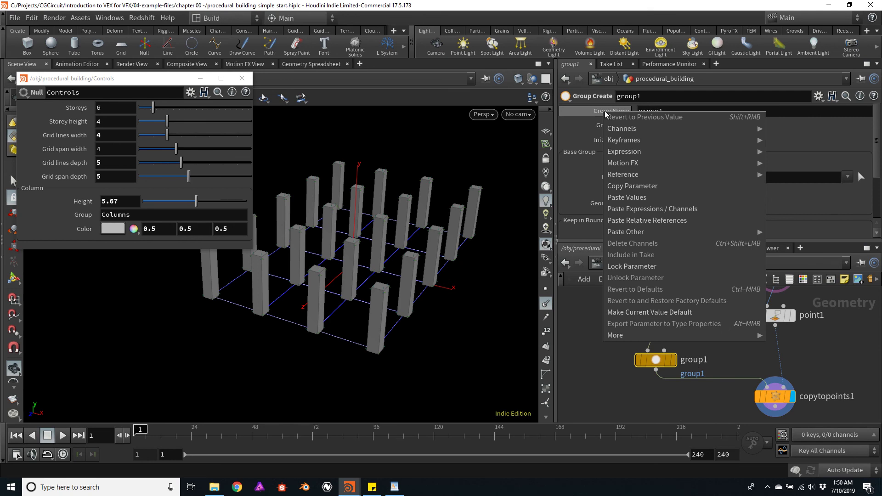
left_click(663, 221)
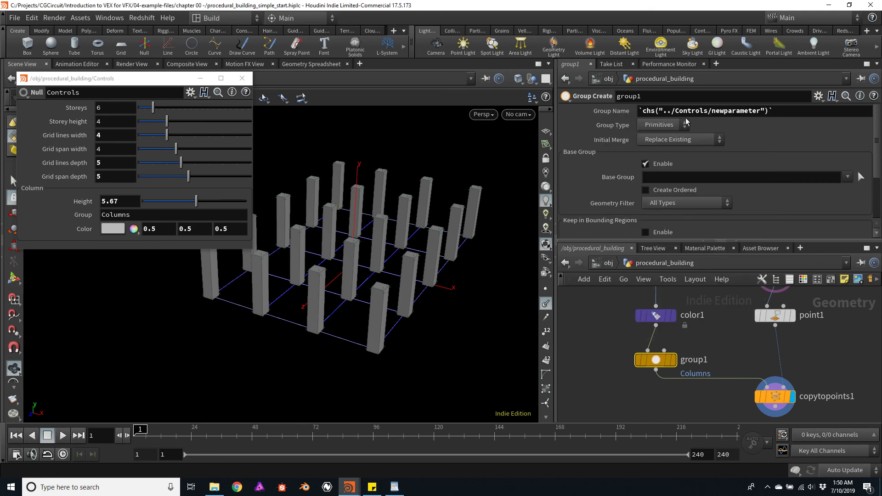
mouse_move(644, 362)
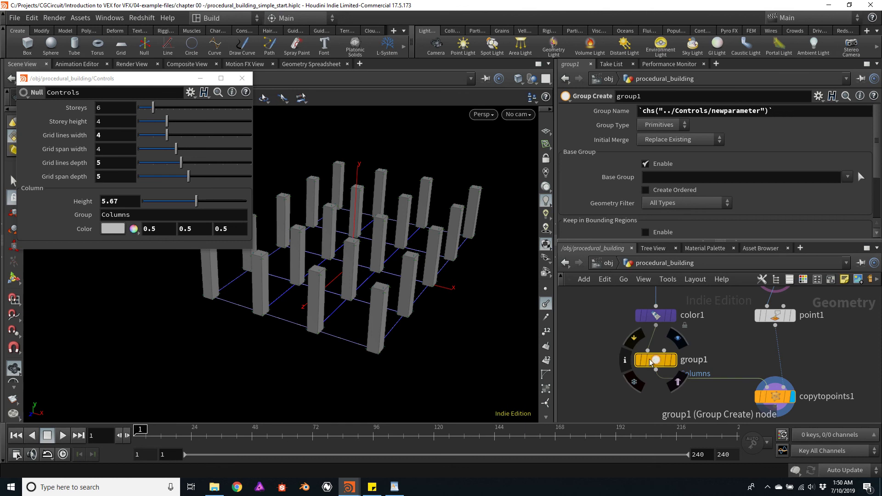
Check group1's geometry info for the Columns primitive group
left_click(625, 361)
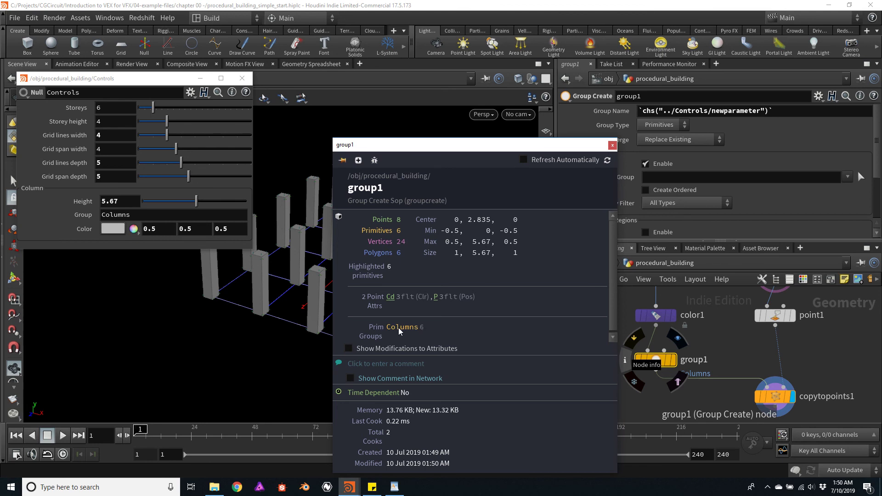
left_click(612, 145)
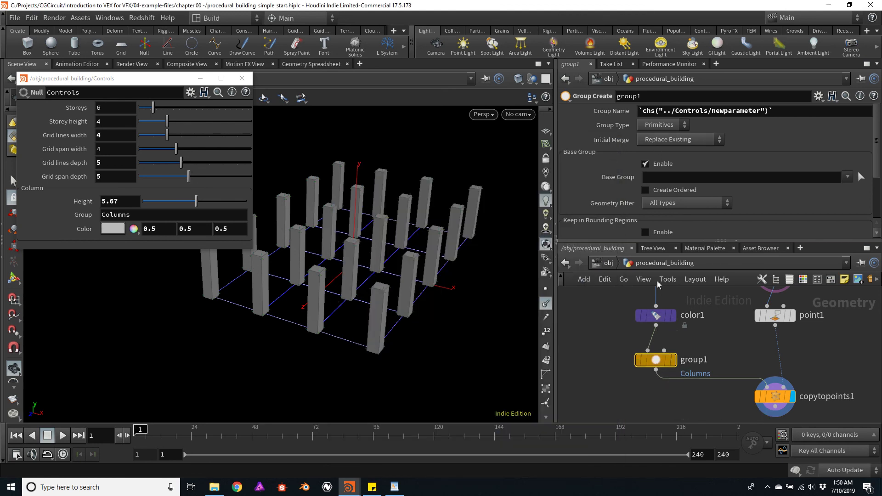
scroll(671, 334, "down", 4)
scroll(671, 334, "up", 4)
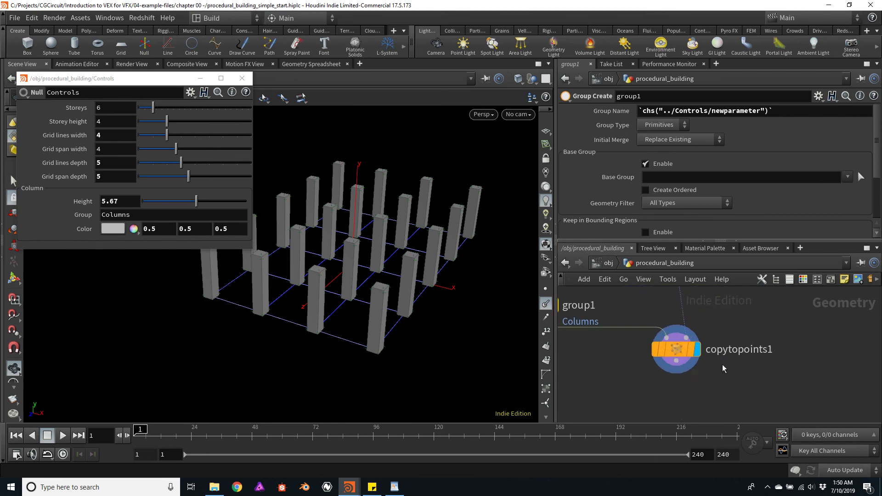
Check copytopoints1's geometry info for the Columns group on its 120 primitives
left_click_drag(673, 349, 710, 367)
scroll(679, 364, "down", 3)
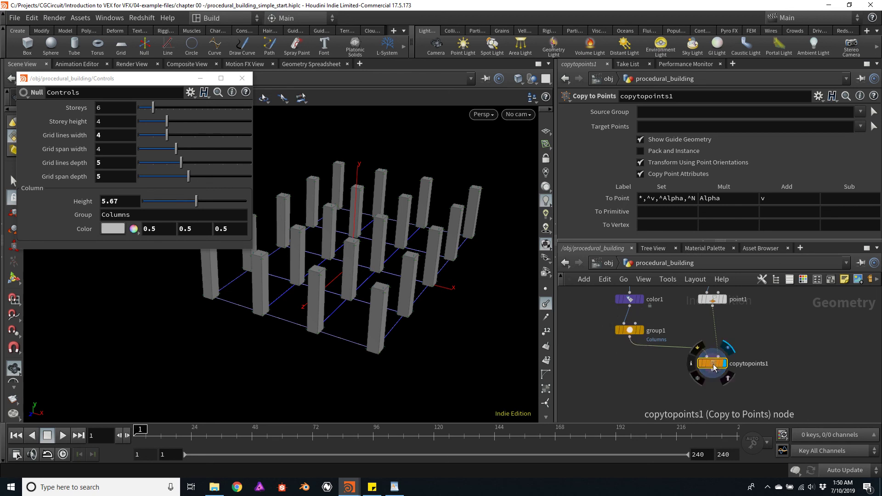
scroll(762, 356, "up", 2)
middle_click_drag(754, 367, 773, 357)
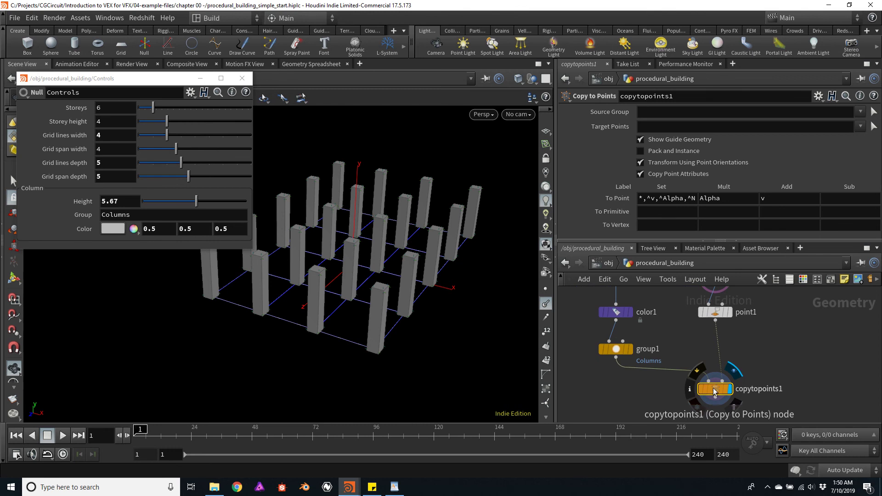
left_click(690, 389)
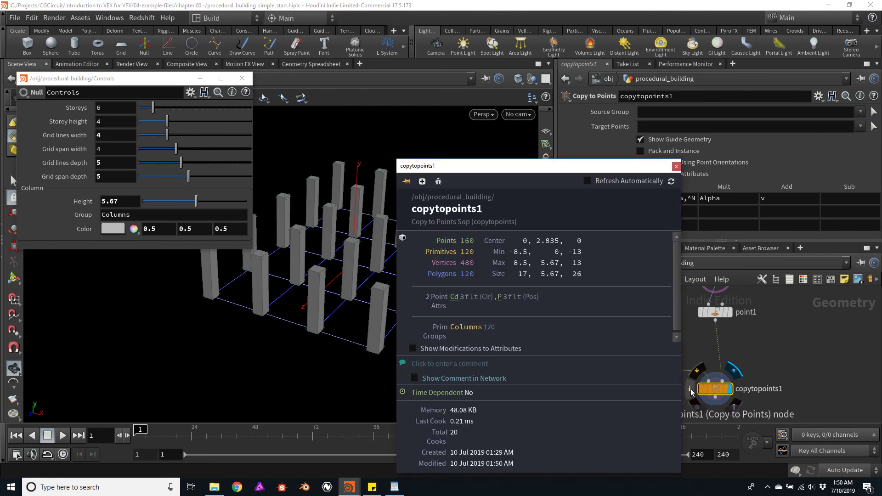
left_click(676, 165)
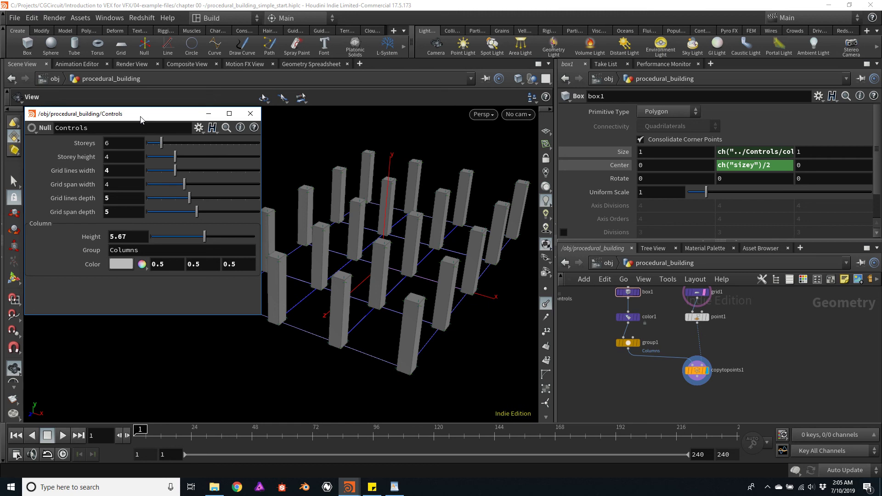
Open the Controls parameter interface editor and add a Float parameter into the Column folder
left_click(198, 129)
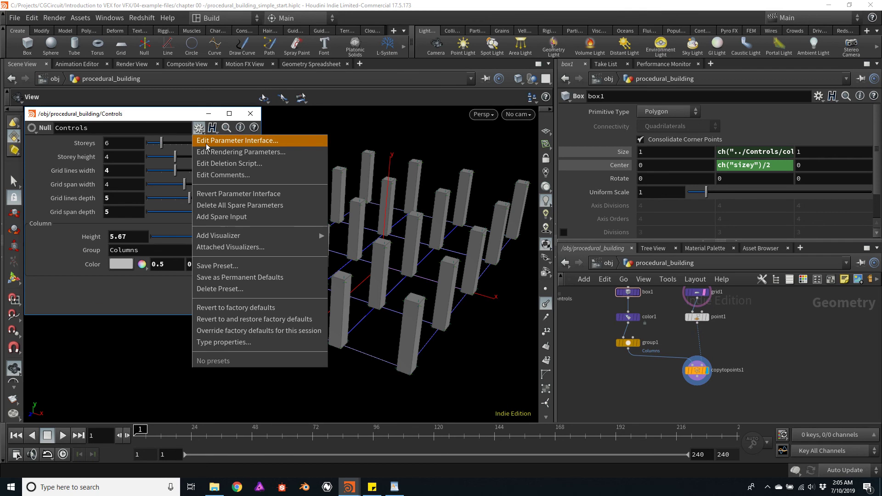
left_click(206, 146)
left_click_drag(148, 115, 761, 59)
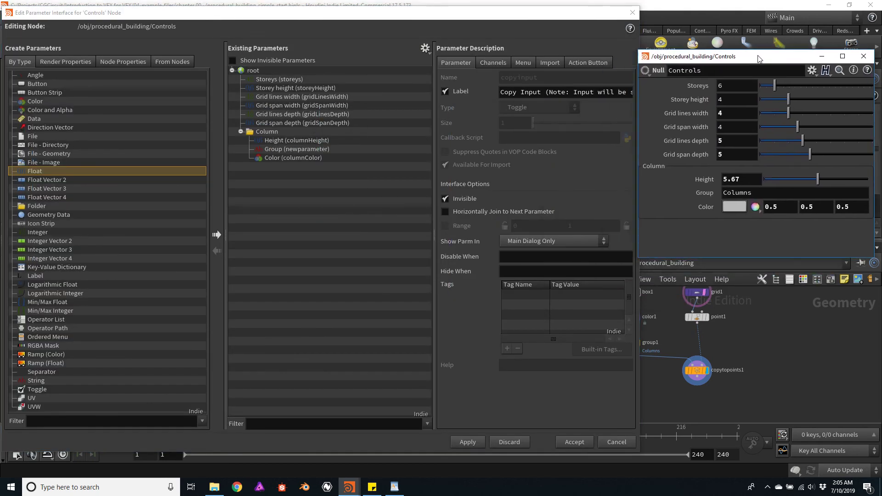
left_click(216, 235)
left_click_drag(263, 169, 277, 138)
Label the float 'Width', name it columnWidth, and place it between Height and Group
double_click(276, 167)
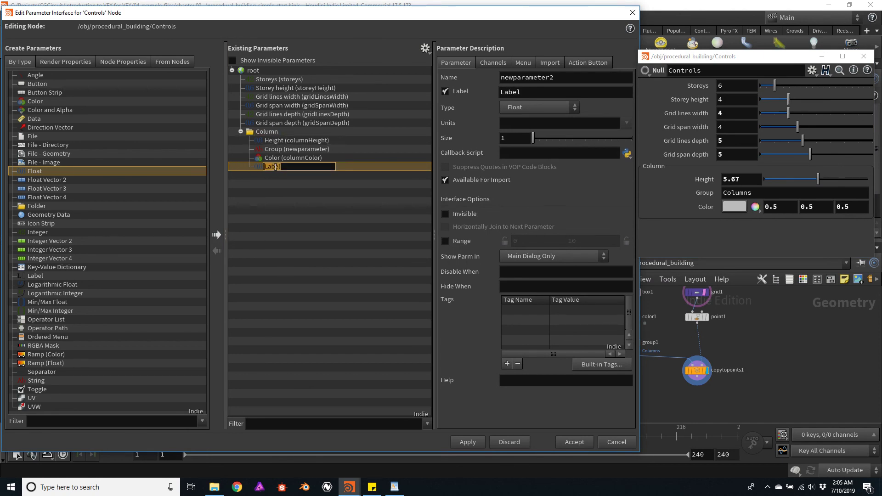
type("Width")
key("Return")
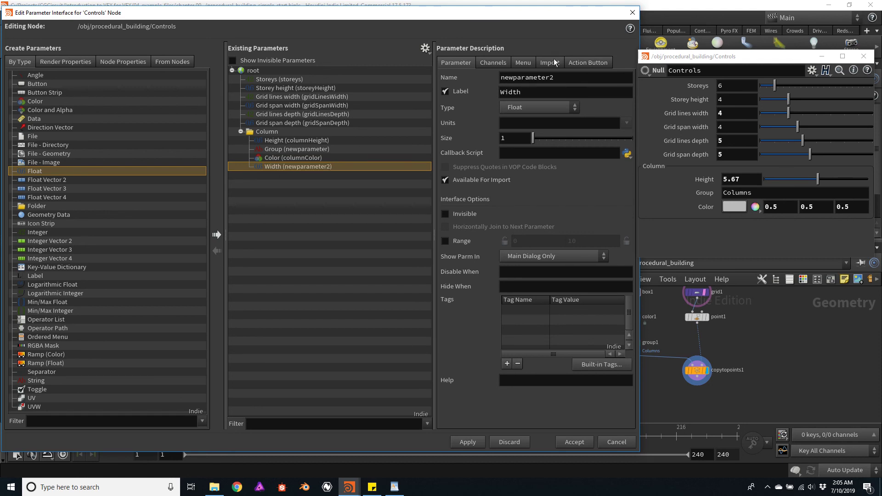
double_click(561, 77)
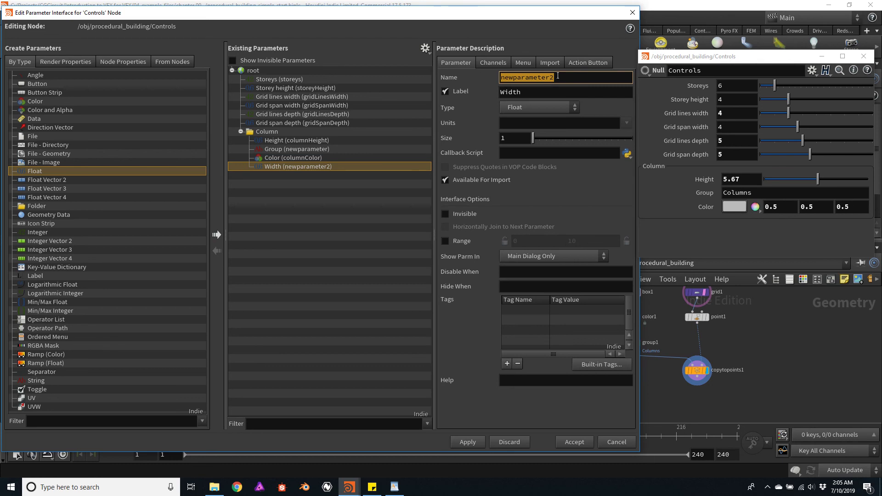
type("colum")
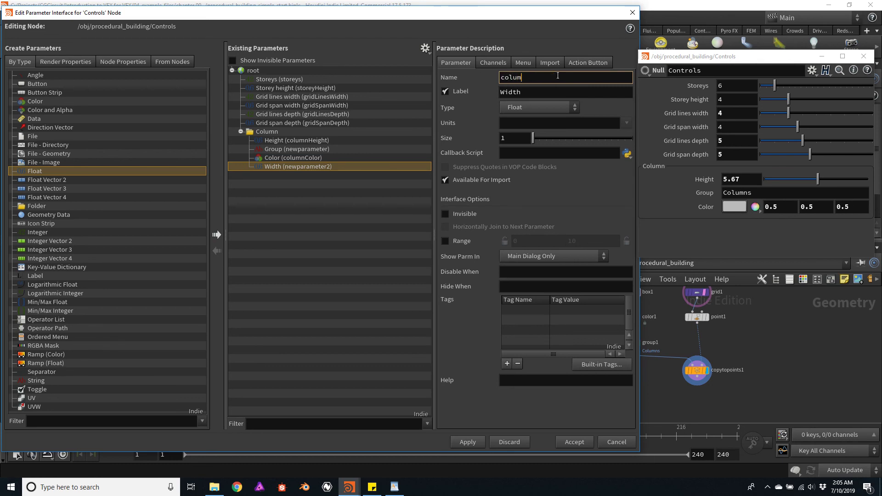
type("nWidth")
key("Return")
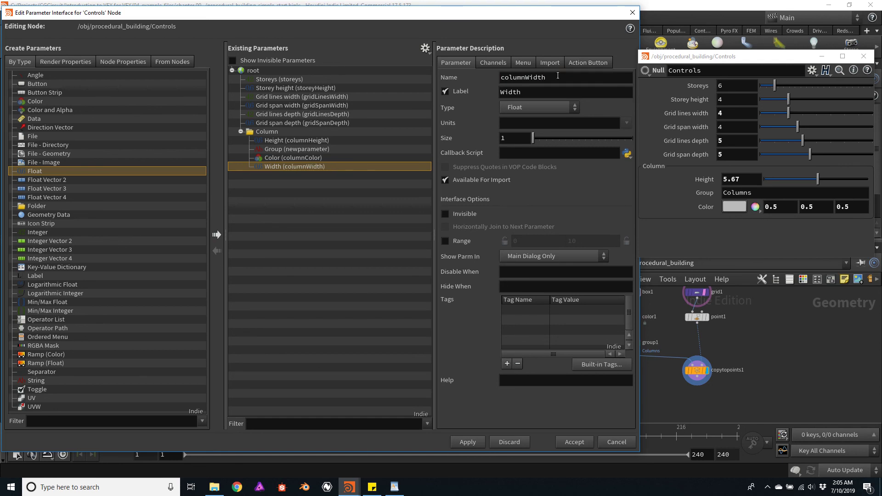
left_click_drag(282, 166, 289, 146)
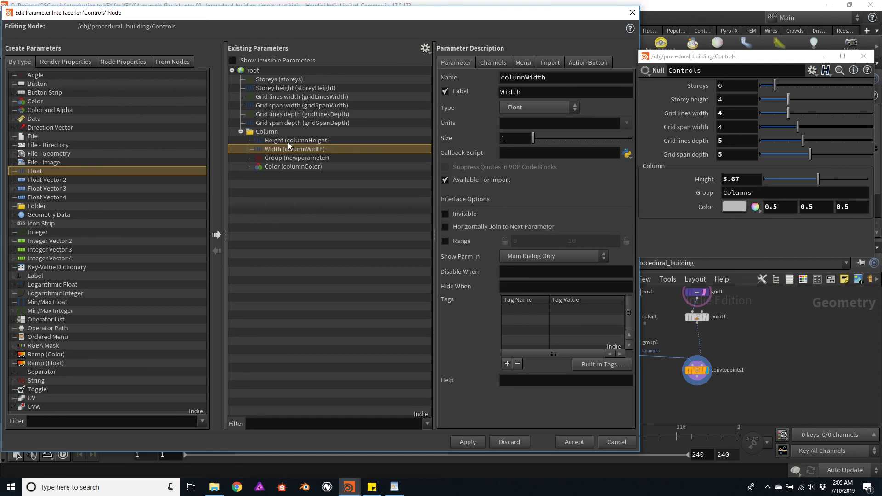
Set the Width parameter's default value to 0.4
left_click(491, 62)
left_click(517, 117)
type(".4")
key("Return")
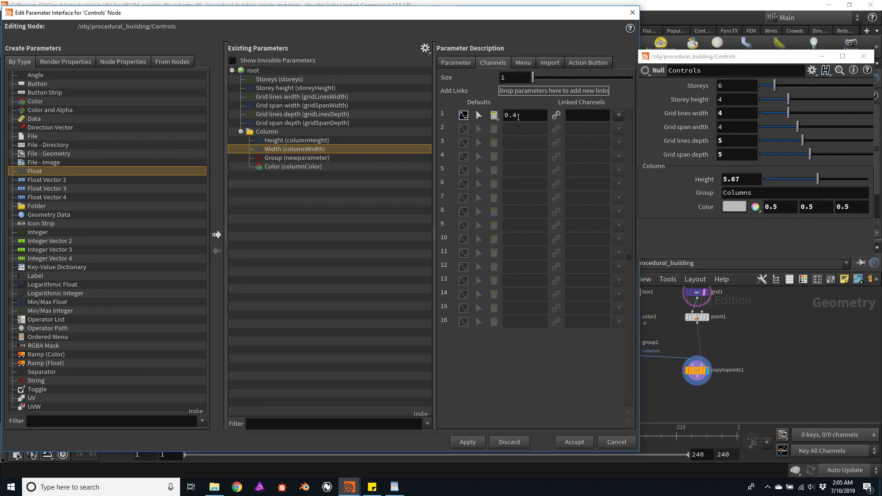
Give Width a 0.1–2 range with a locked minimum and accept the changes
left_click(464, 64)
left_click(445, 241)
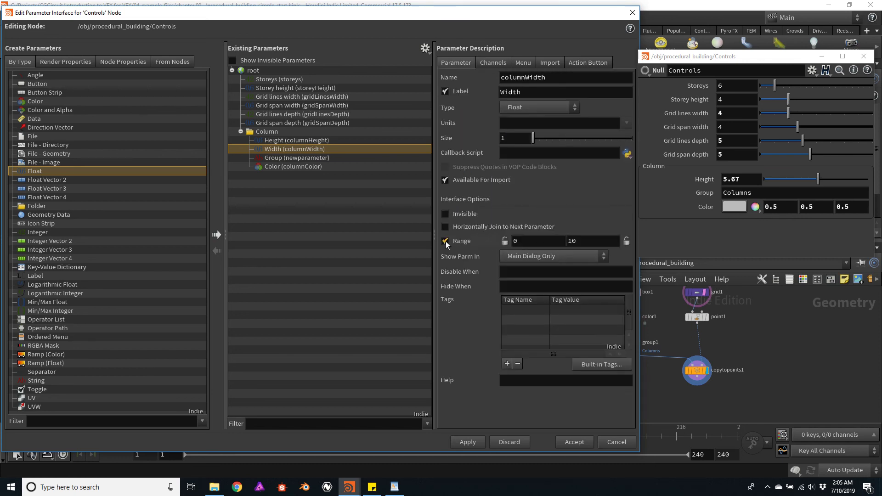
left_click(506, 243)
left_click(524, 239)
key("Return")
double_click(583, 243)
type("2")
key("Return")
left_click(573, 442)
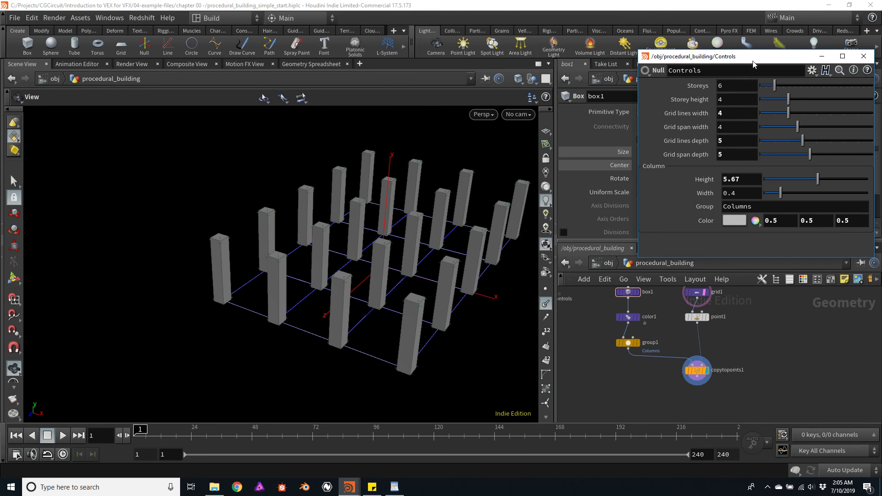
Link box1's Size X and Size Z to the Controls Width via pasted relative references
left_click_drag(753, 65, 136, 122)
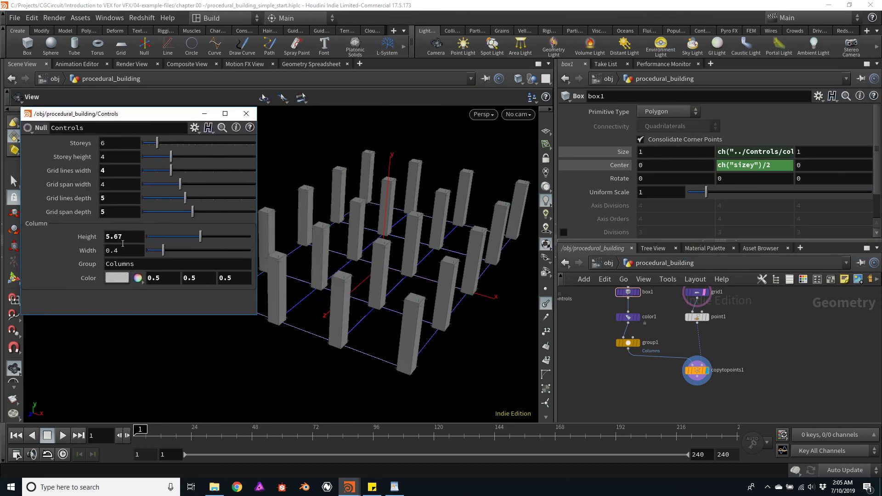
right_click(88, 251)
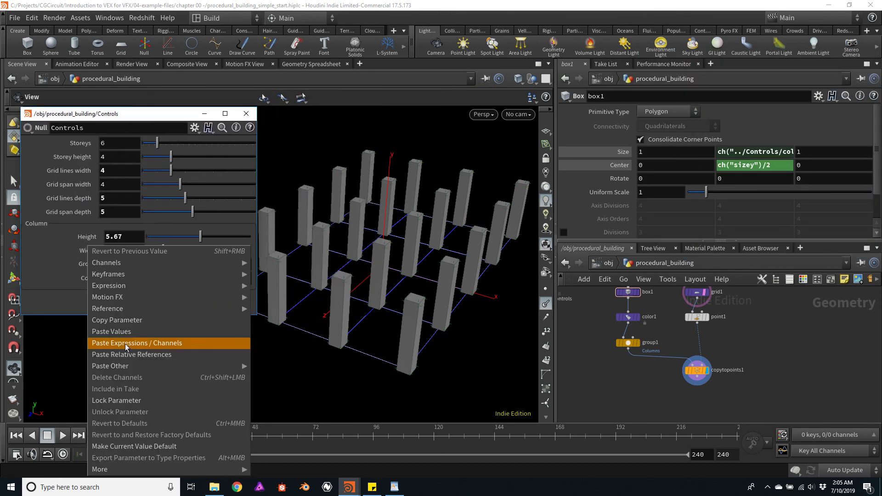
left_click(124, 320)
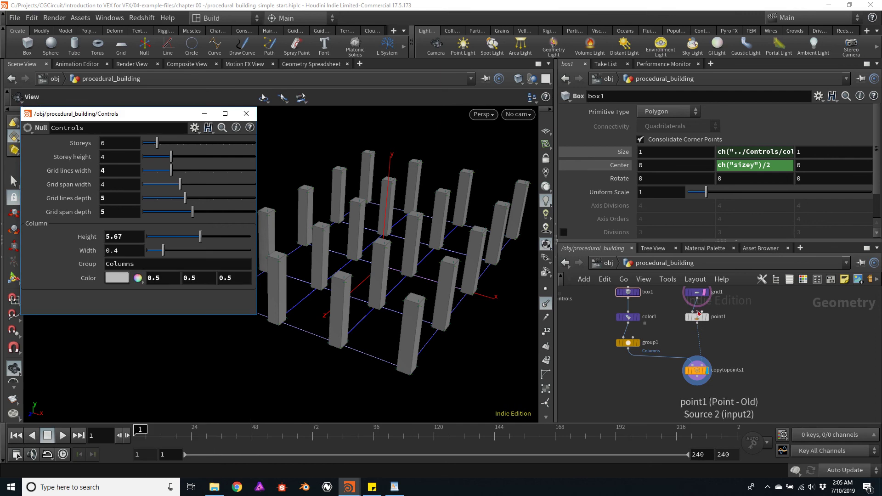
middle_click_drag(591, 305, 593, 333)
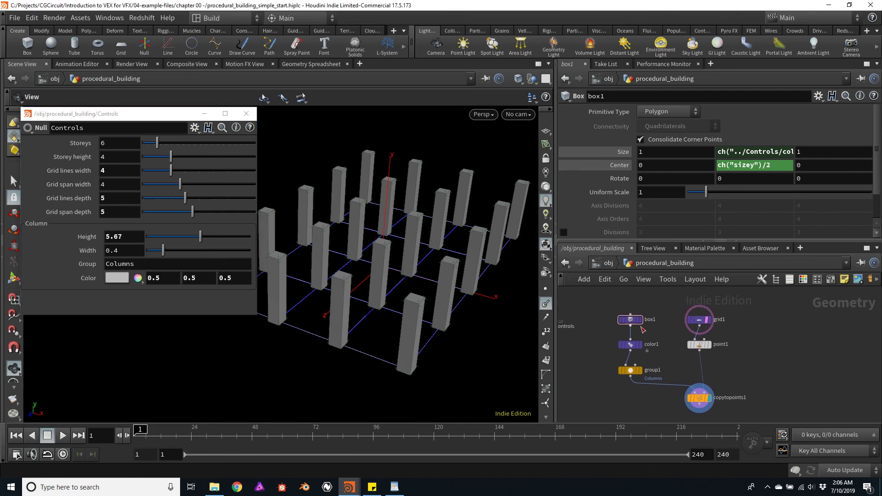
mouse_move(630, 319)
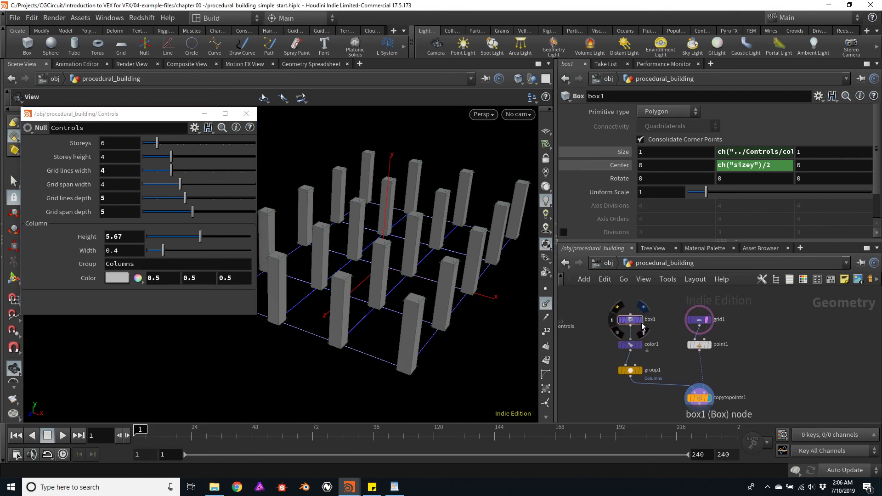
right_click(653, 153)
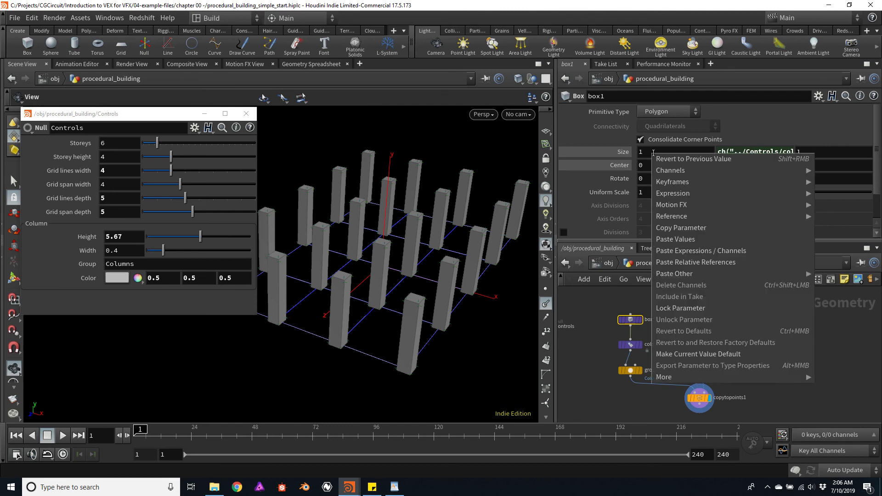
left_click(697, 264)
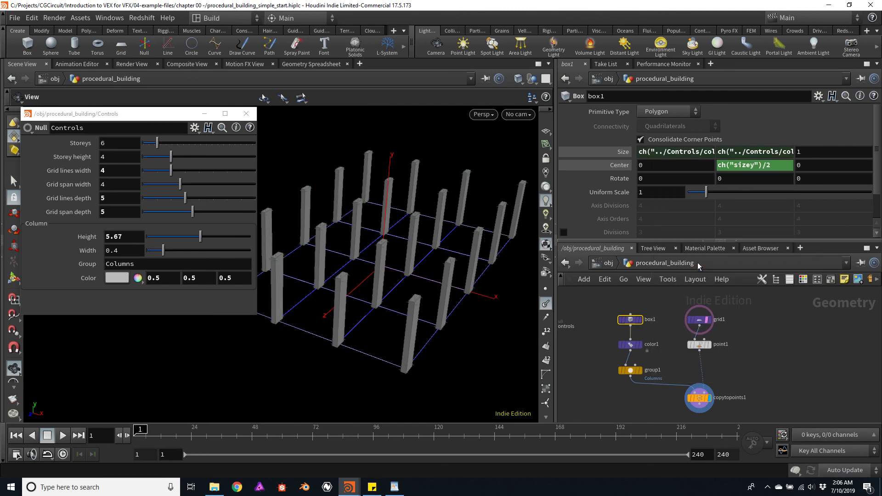
right_click(814, 152)
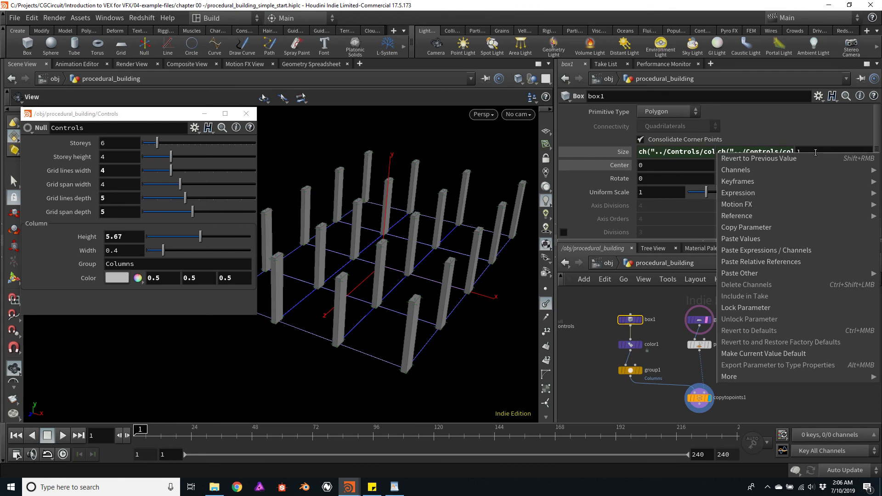
left_click(750, 262)
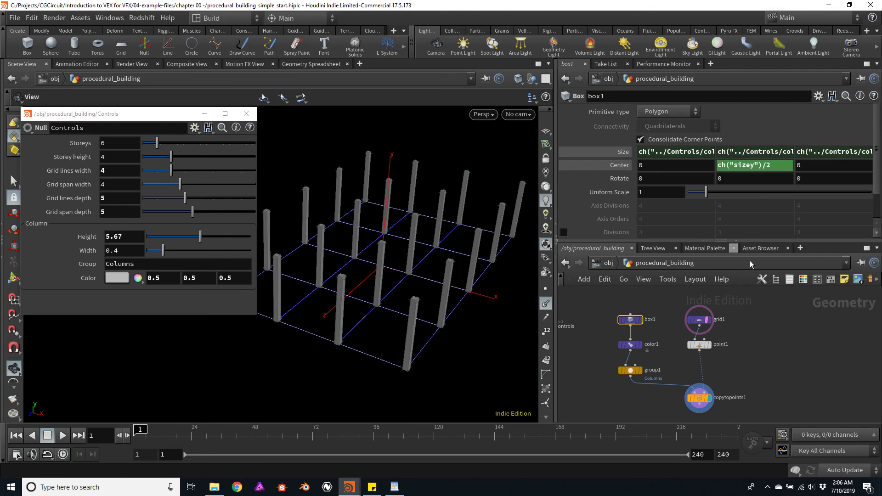
Test the Width slider by thickening the columns, then settle on 0.583
left_click_drag(393, 223, 412, 234)
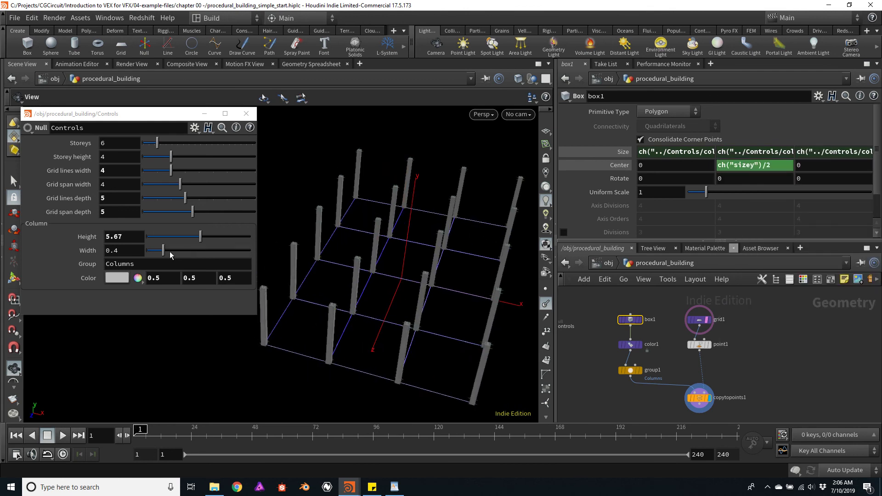
left_click_drag(163, 250, 199, 252)
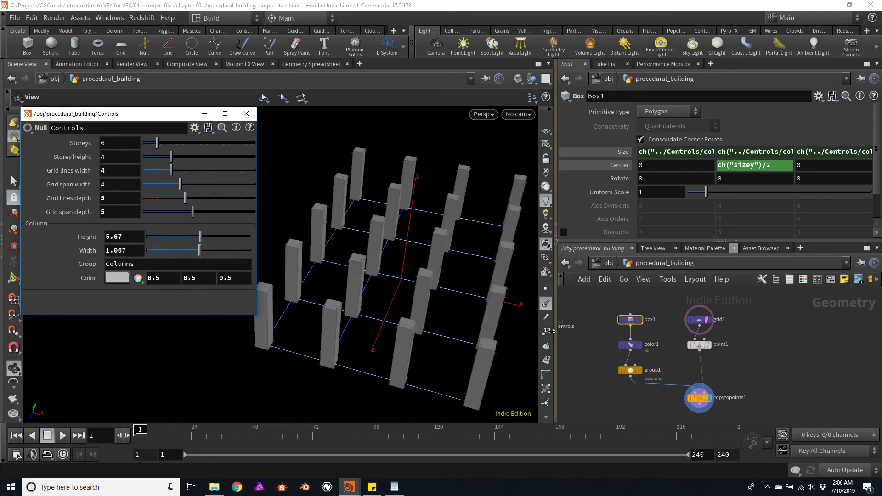
left_click_drag(469, 268, 433, 265)
left_click_drag(199, 256, 174, 255)
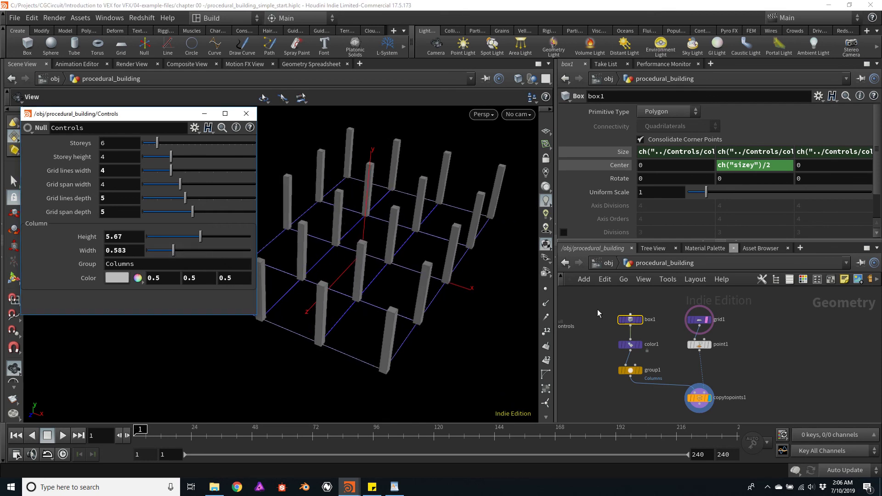
mouse_move(462, 263)
left_mouse_down()
mouse_move(455, 258)
mouse_move(467, 262)
left_mouse_up()
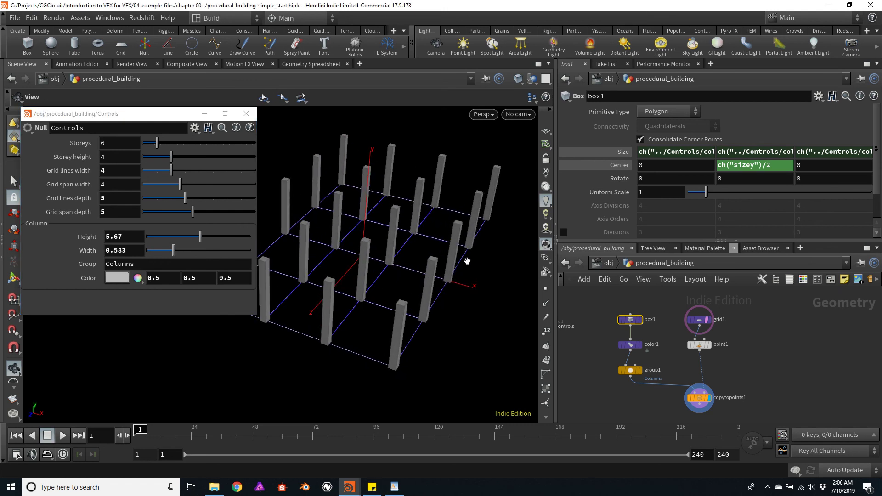